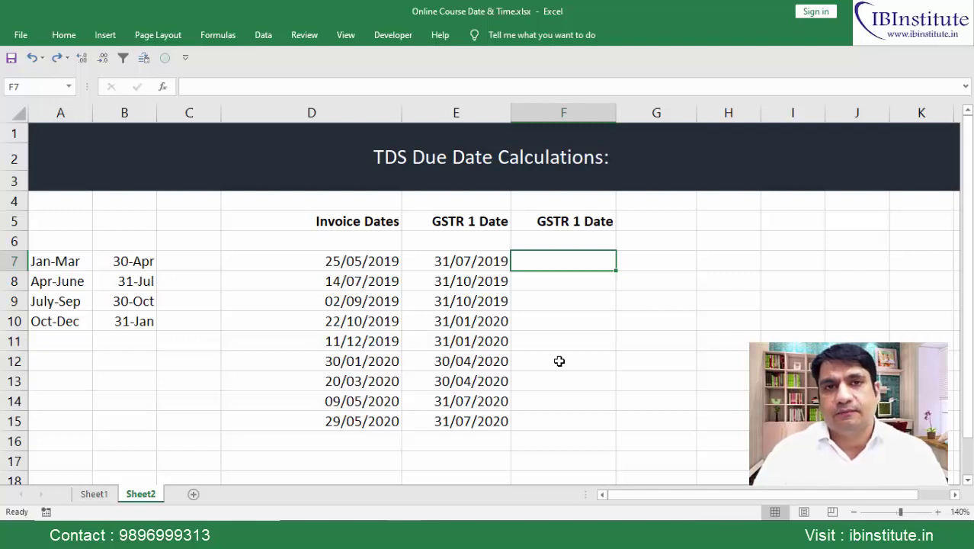
Examine the quarter table in A7:B9, matching each quarter to its due date
{"action": "key", "text": "Left"}
{"action": "key", "text": "Left"}
{"action": "key", "text": "Left"}
{"action": "key", "text": "Left"}
{"action": "key", "text": "Left"}
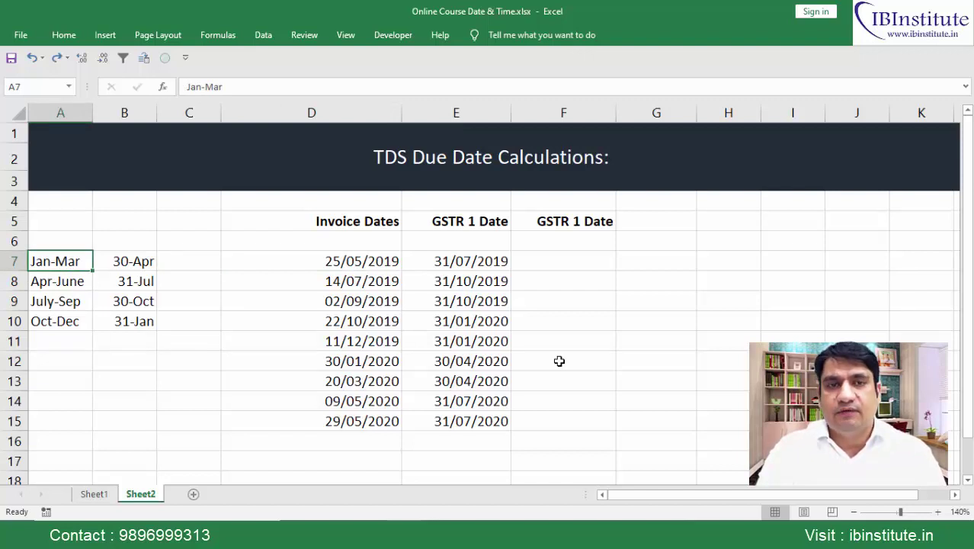
{"action": "key", "text": "Right"}
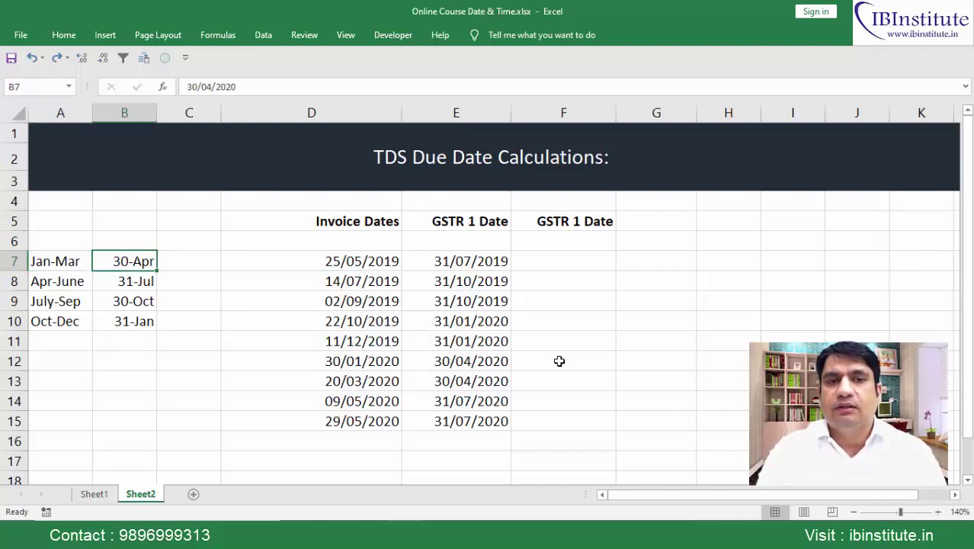
{"action": "key", "text": "Left"}
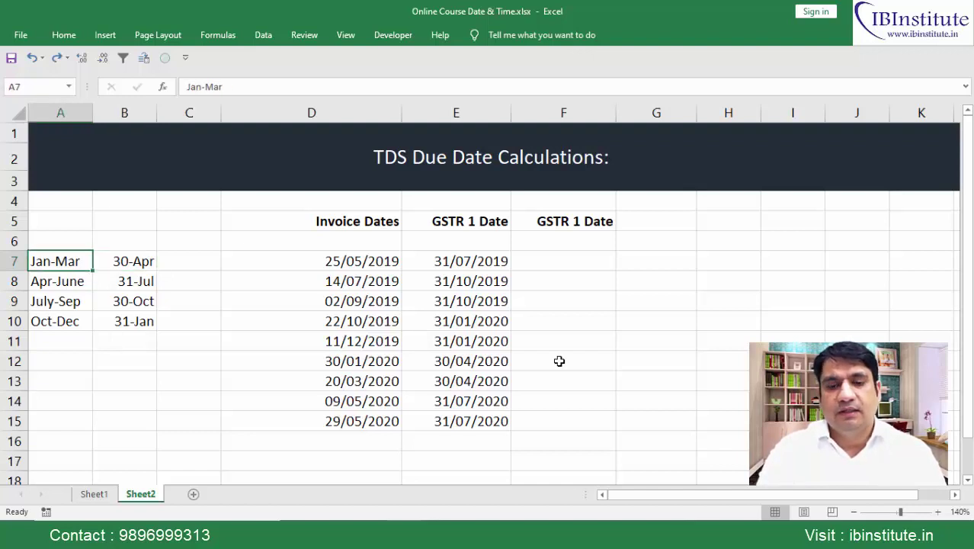
{"action": "key", "text": "Right"}
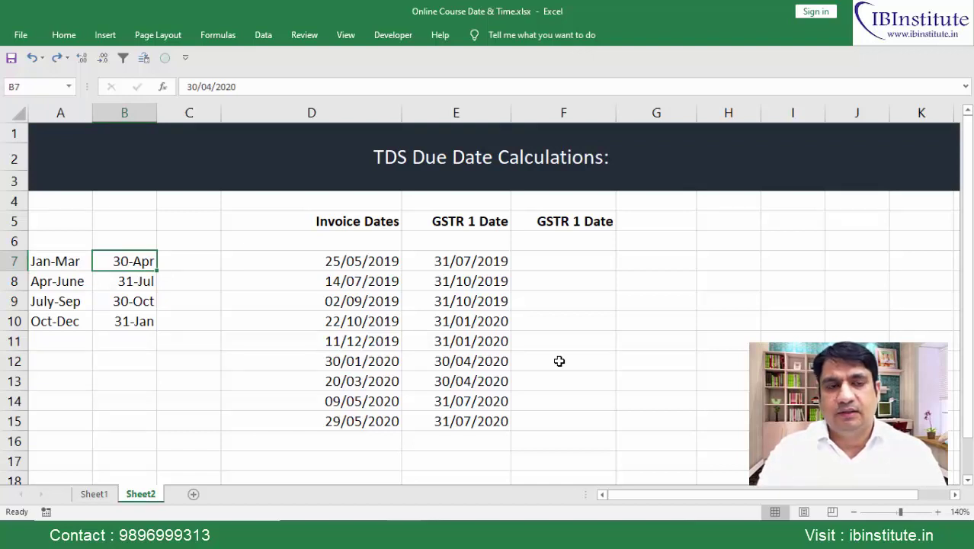
{"action": "key", "text": "Left"}
{"action": "key", "text": "Down"}
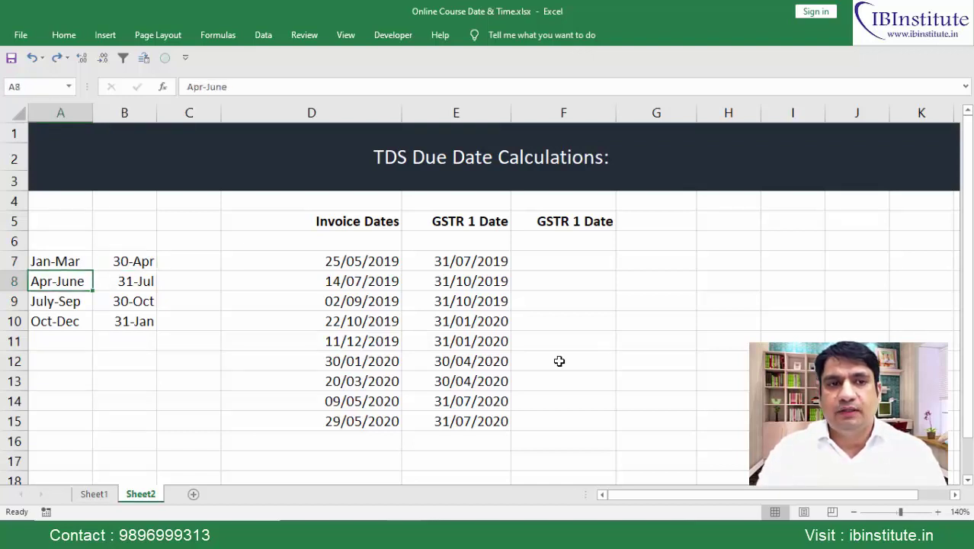
{"action": "key", "text": "Right"}
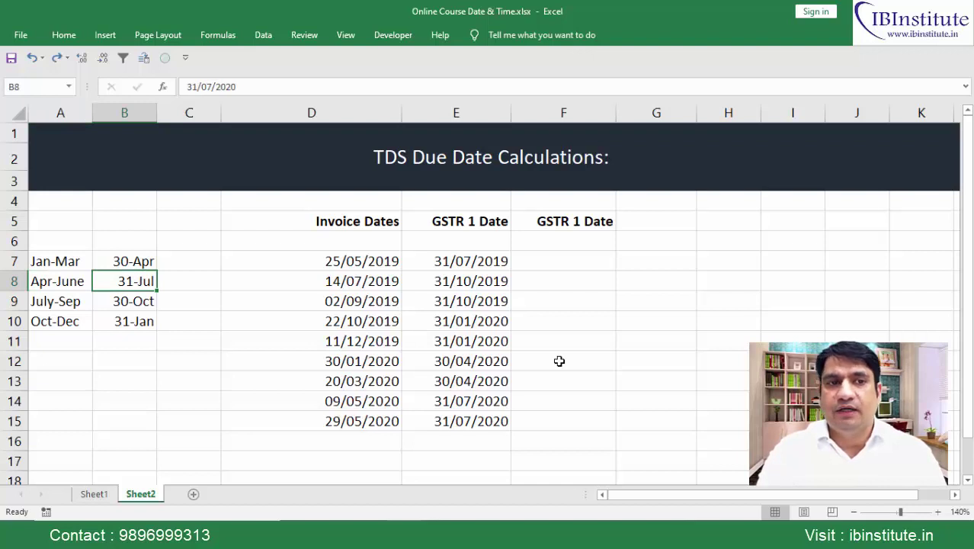
{"action": "key", "text": "Left"}
{"action": "key", "text": "Down"}
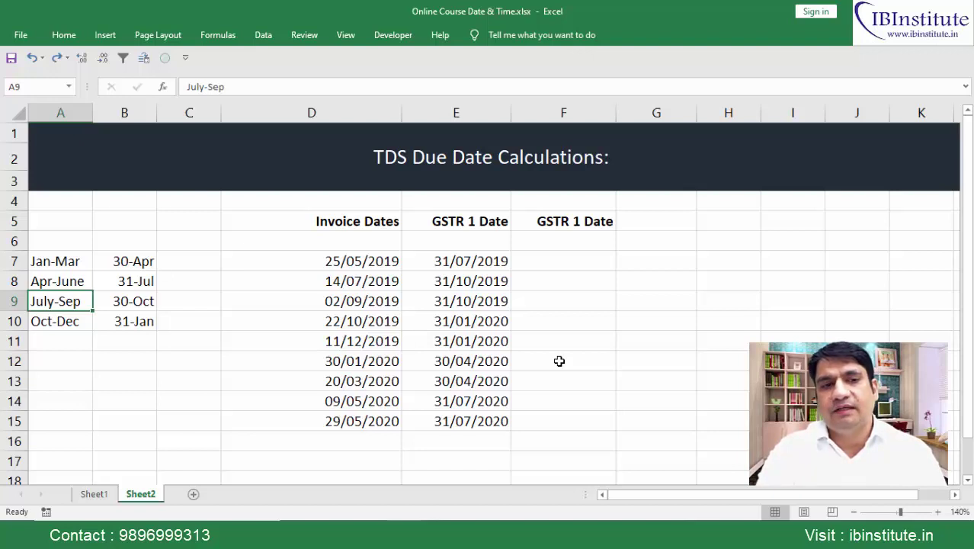
{"action": "key", "text": "Right"}
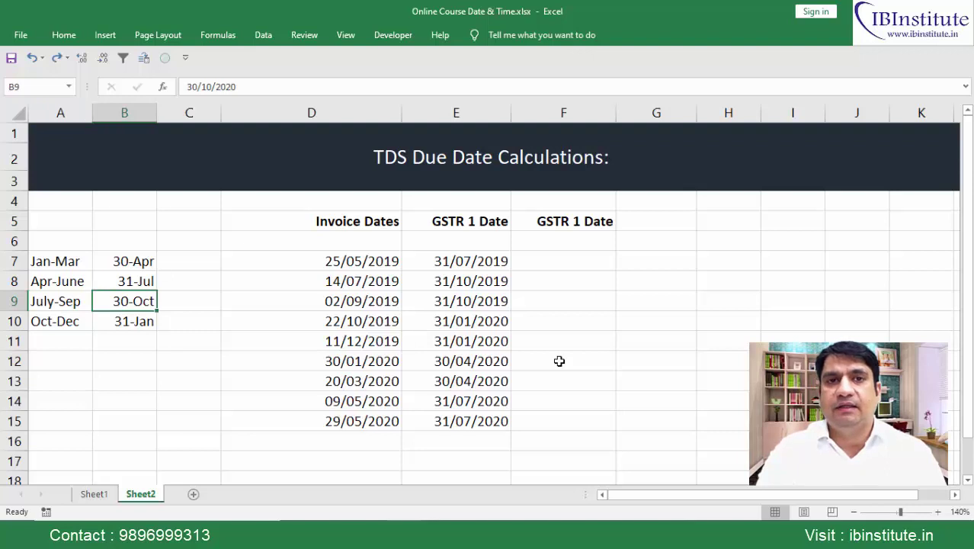
Compare the invoice dates in D7:D15 with the expected GSTR 1 dates in E7:E15
{"action": "key", "text": "Right"}
{"action": "key", "text": "Right"}
{"action": "key", "text": "Right"}
{"action": "key", "text": "Left"}
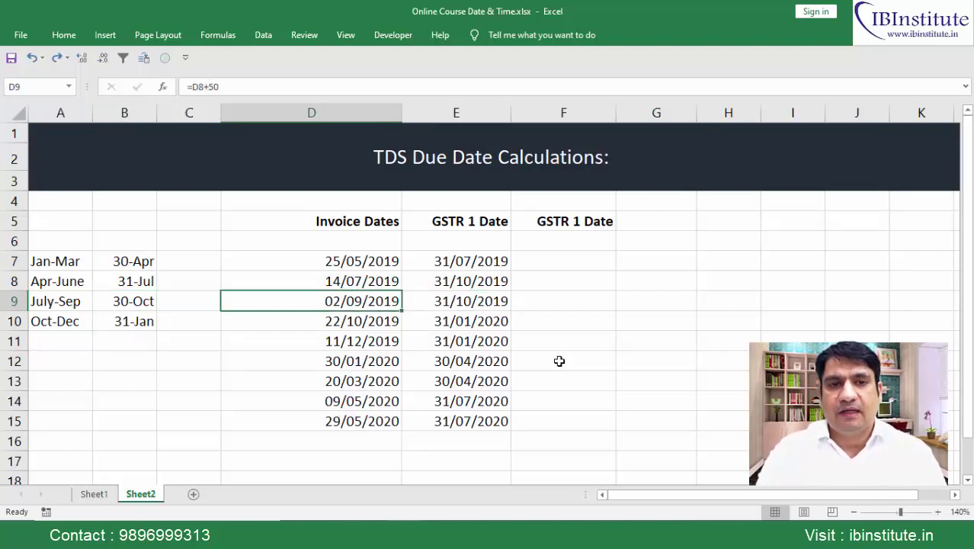
{"action": "key", "text": "Up"}
{"action": "key", "text": "Up"}
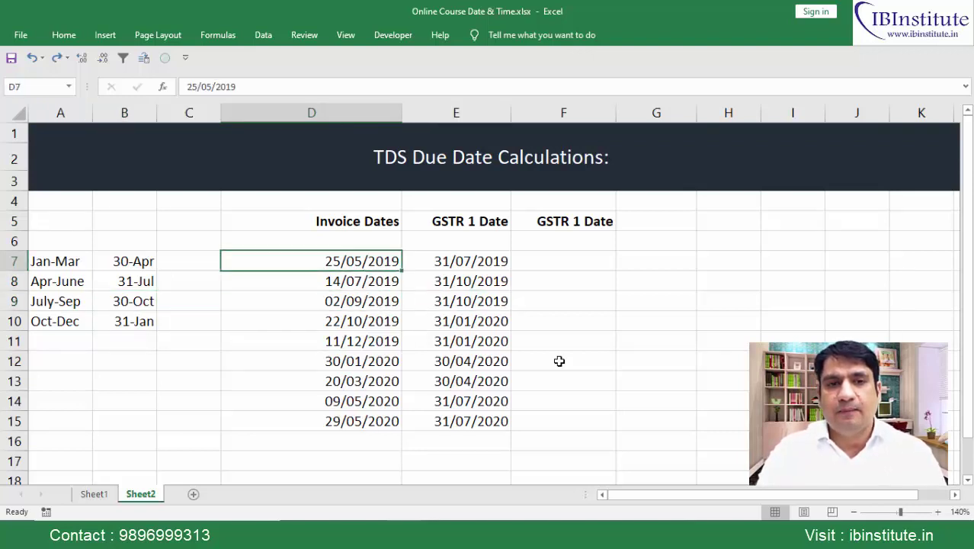
{"action": "key", "text": "Right"}
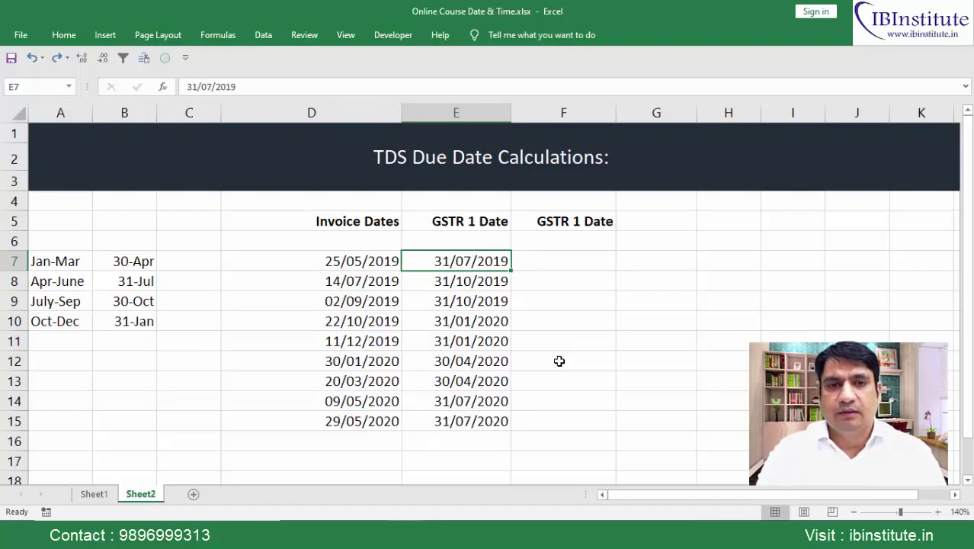
{"action": "key", "text": "Left"}
{"action": "key", "text": "ctrl+a"}
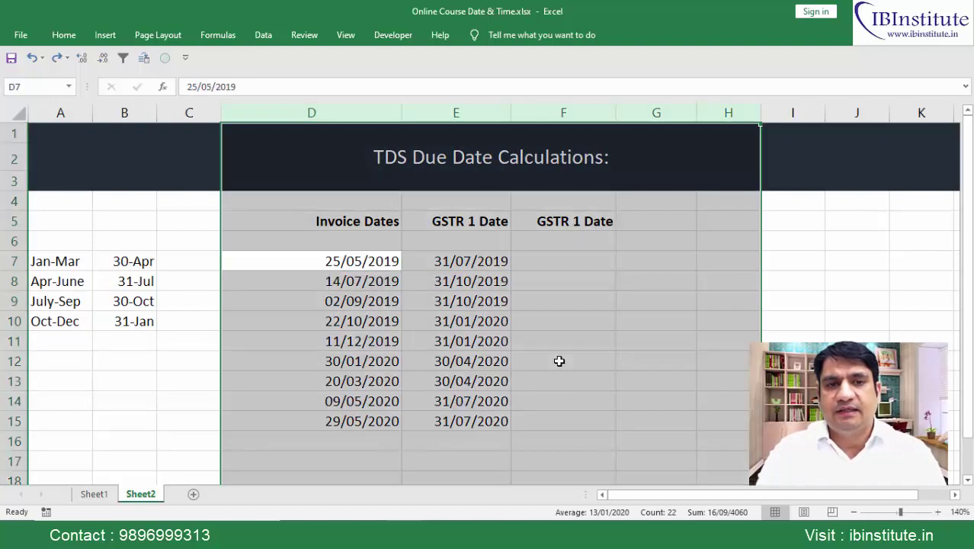
{"action": "key", "text": "Right"}
{"action": "key", "text": "ctrl+shift+Down"}
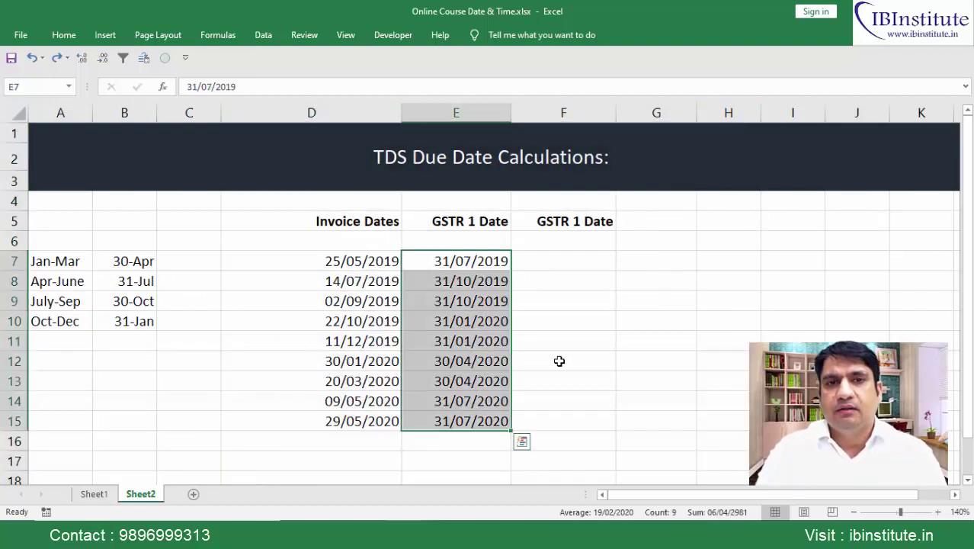
{"action": "key", "text": "Left"}
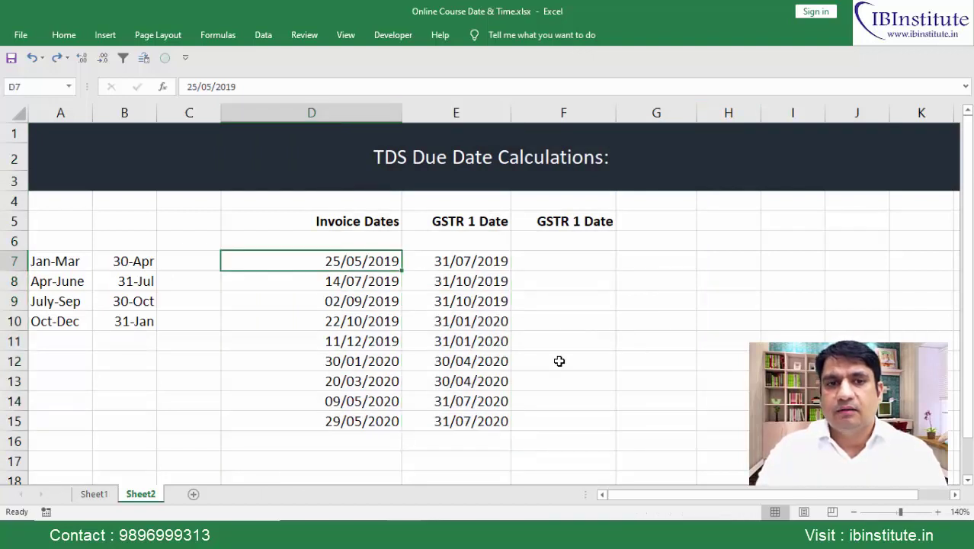
{"action": "key", "text": "Right"}
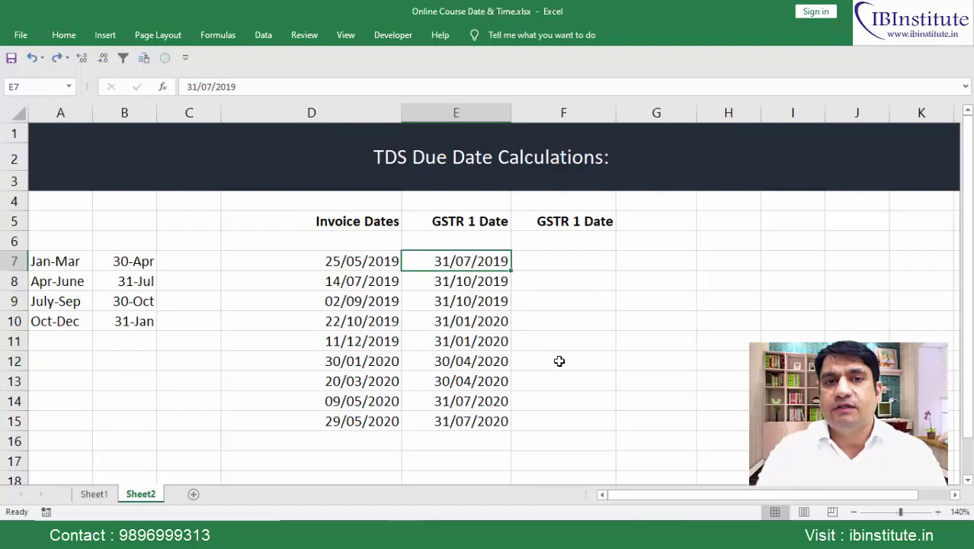
{"action": "key", "text": "Left"}
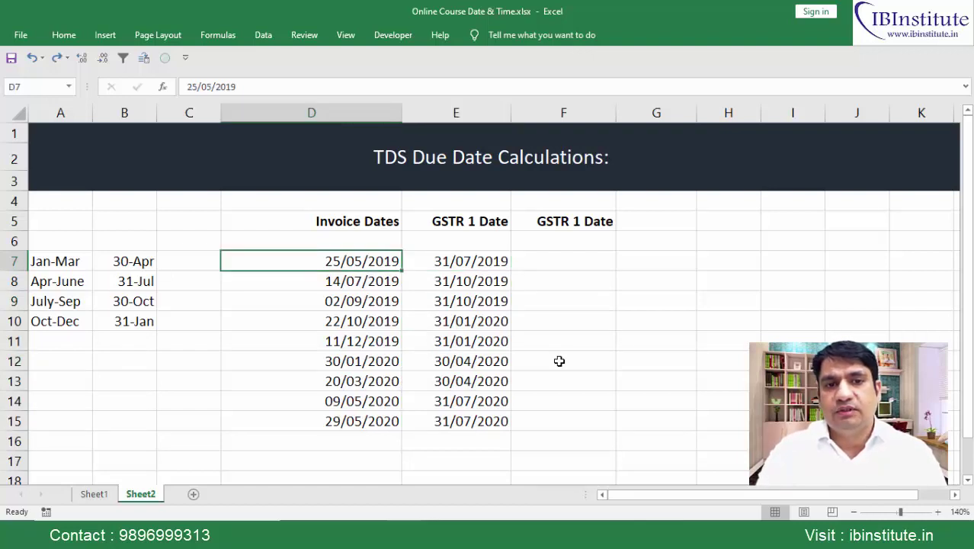
{"action": "key", "text": "ctrl+shift+Down"}
{"action": "key", "text": "Right"}
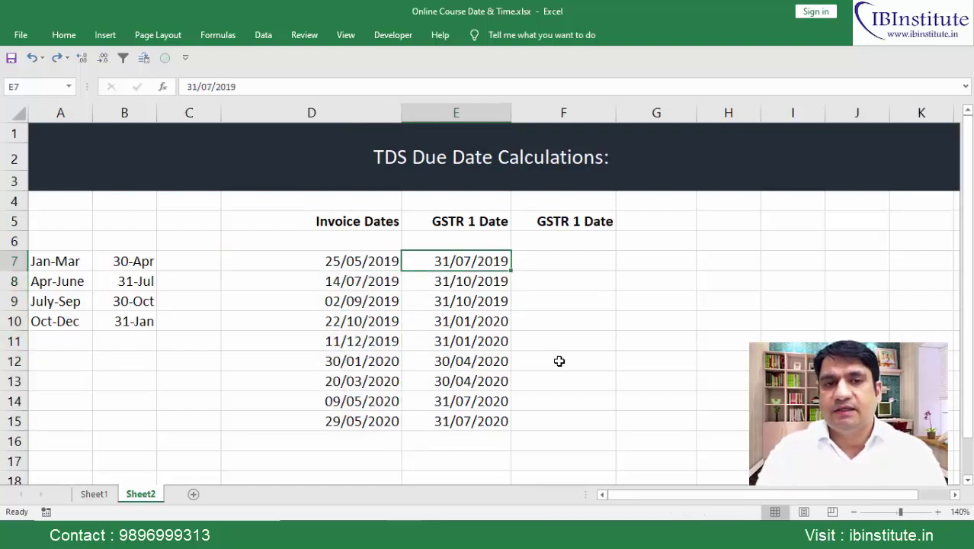
{"action": "key", "text": "ctrl+shift+Down"}
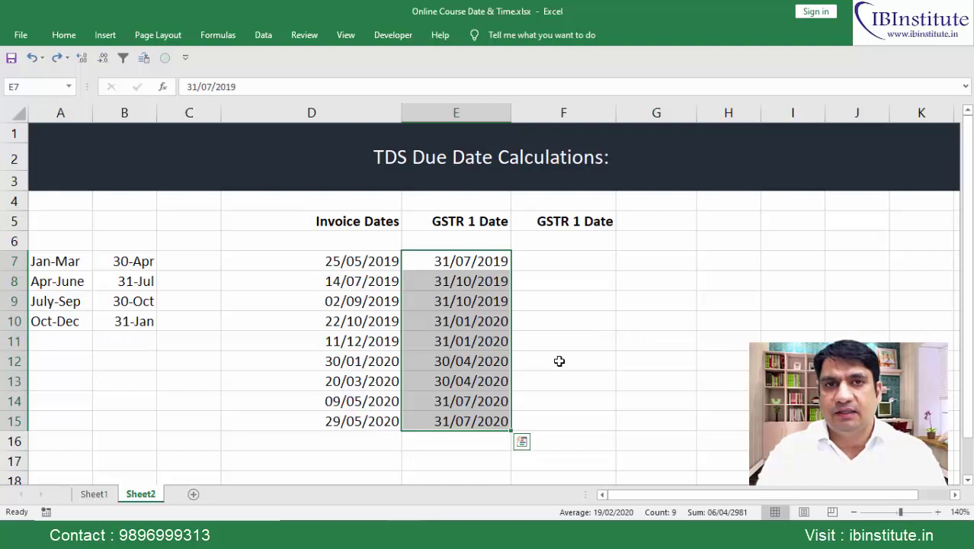
{"action": "key", "text": "Left"}
{"action": "key", "text": "shift+Down"}
{"action": "key", "text": "shift+Down"}
{"action": "key", "text": "shift+Down"}
{"action": "key", "text": "shift+Down"}
{"action": "key", "text": "shift+Down"}
{"action": "key", "text": "shift+Down"}
{"action": "key", "text": "shift+Down"}
{"action": "key", "text": "shift+Down"}
{"action": "key", "text": "shift+Down"}
{"action": "key", "text": "shift+Down"}
{"action": "key", "text": "shift+Down"}
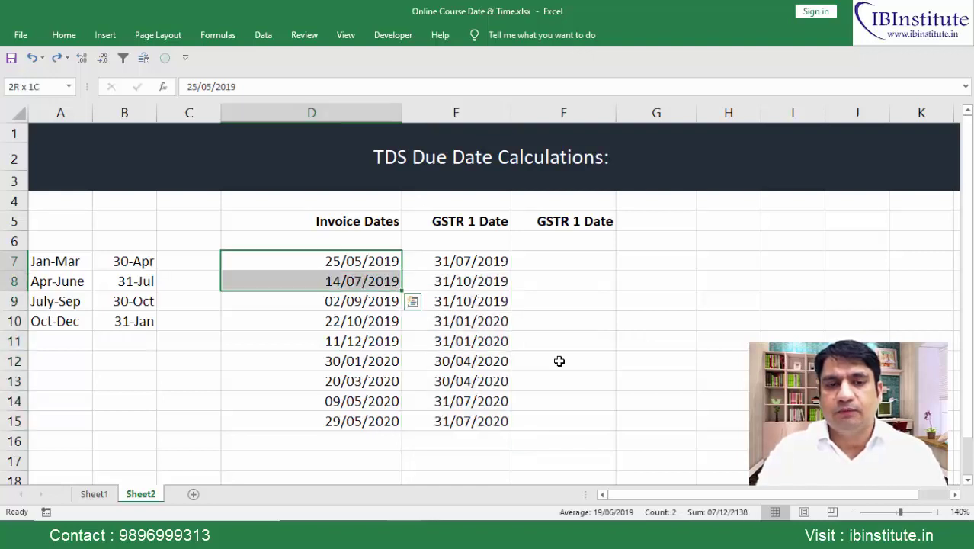
{"action": "key", "text": "shift+Down"}
{"action": "key", "text": "shift+Down"}
{"action": "key", "text": "shift+Down"}
{"action": "key", "text": "shift+Down"}
{"action": "key", "text": "shift+Down"}
{"action": "key", "text": "shift+Down"}
{"action": "key", "text": "shift+Down"}
{"action": "key", "text": "shift+Down"}
{"action": "key", "text": "shift+Down"}
{"action": "key", "text": "shift+Down"}
{"action": "key", "text": "shift+Down"}
{"action": "key", "text": "shift+Down"}
{"action": "key", "text": "shift+Down"}
{"action": "key", "text": "shift+Down"}
{"action": "key", "text": "shift+Down"}
{"action": "key", "text": "shift+Down"}
{"action": "key", "text": "shift+Down"}
{"action": "key", "text": "shift+Down"}
{"action": "key", "text": "shift+Down"}
{"action": "key", "text": "shift+Down"}
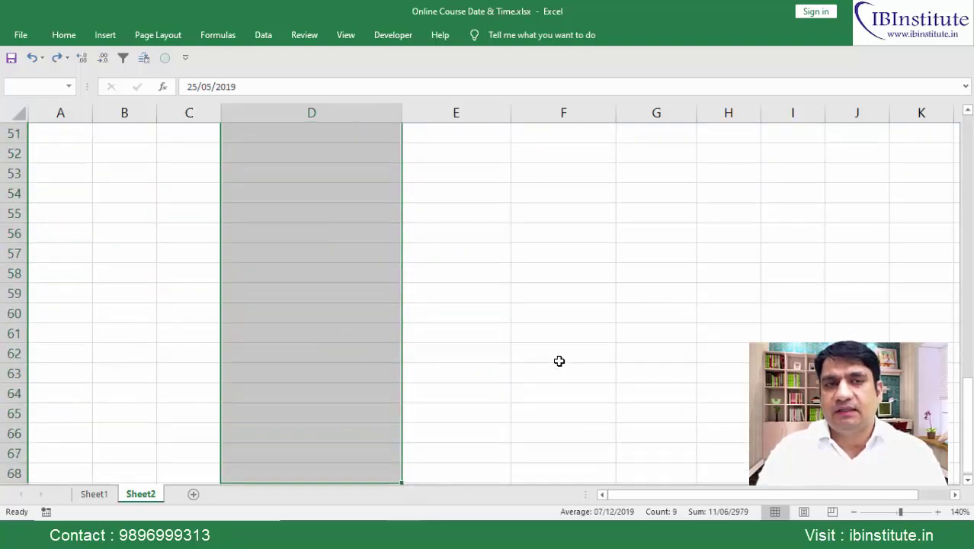
{"action": "key", "text": "Up"}
{"action": "key", "text": "Up"}
{"action": "key", "text": "Up"}
{"action": "key", "text": "Up"}
{"action": "key", "text": "Down"}
{"action": "key", "text": "Down"}
{"action": "key", "text": "Down"}
{"action": "key", "text": "Down"}
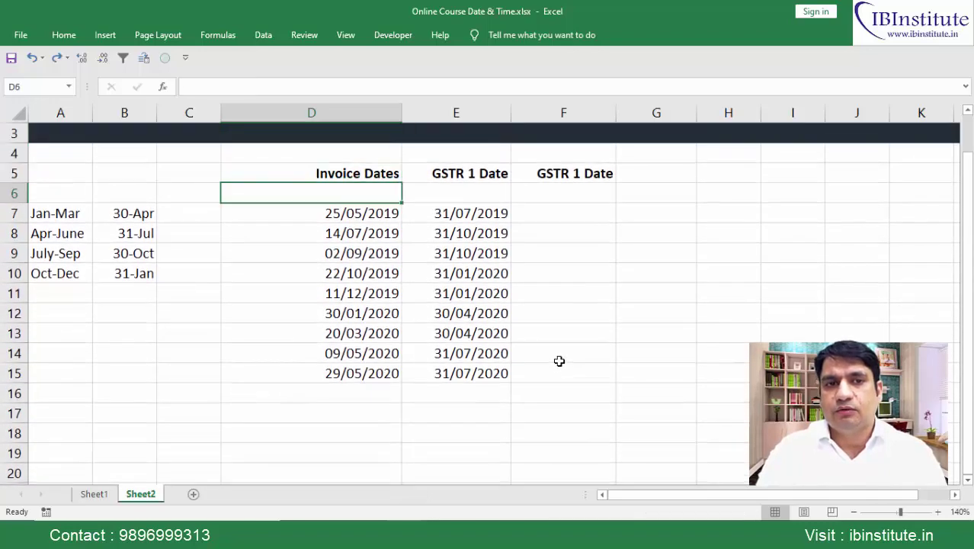
{"action": "key", "text": "Right"}
{"action": "key", "text": "Right"}
{"action": "key", "text": "Up"}
{"action": "key", "text": "Up"}
{"action": "key", "text": "Up"}
{"action": "key", "text": "Up"}
{"action": "key", "text": "Up"}
{"action": "key", "text": "Up"}
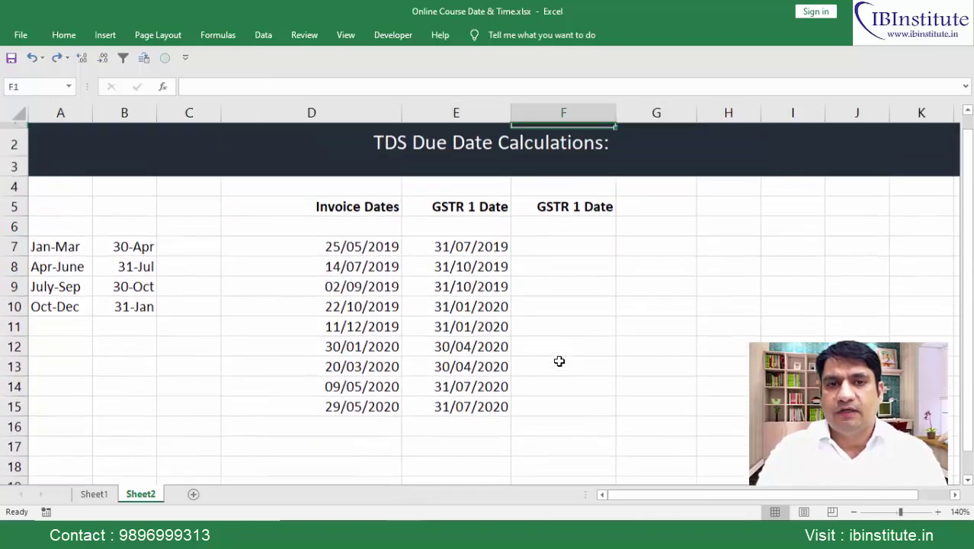
Enter the formula =MONTH(D7) in cell F7 to extract the first invoice date's month number
{"action": "key", "text": "Down"}
{"action": "key", "text": "Down"}
{"action": "key", "text": "Down"}
{"action": "key", "text": "Down"}
{"action": "key", "text": "Down"}
{"action": "key", "text": "Down"}
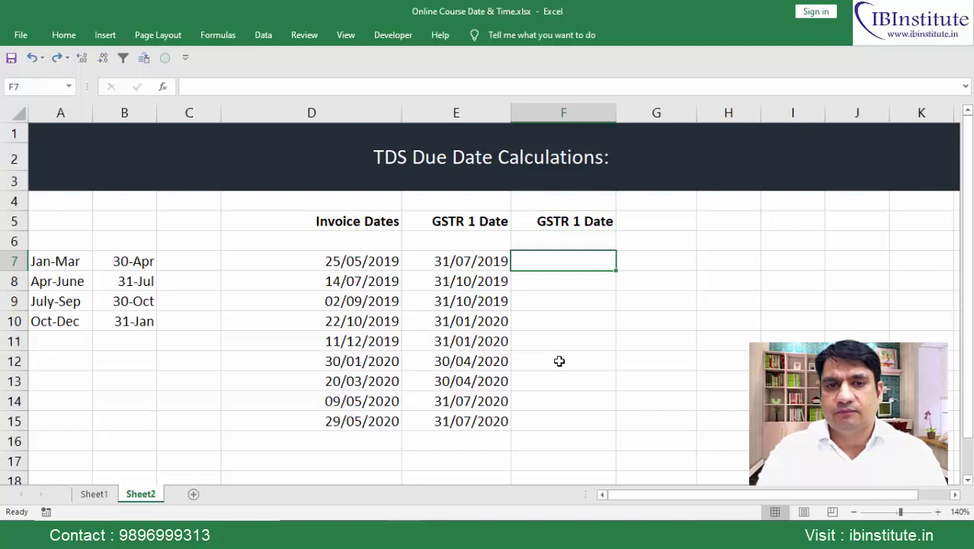
{"action": "type", "text": "=mon"}
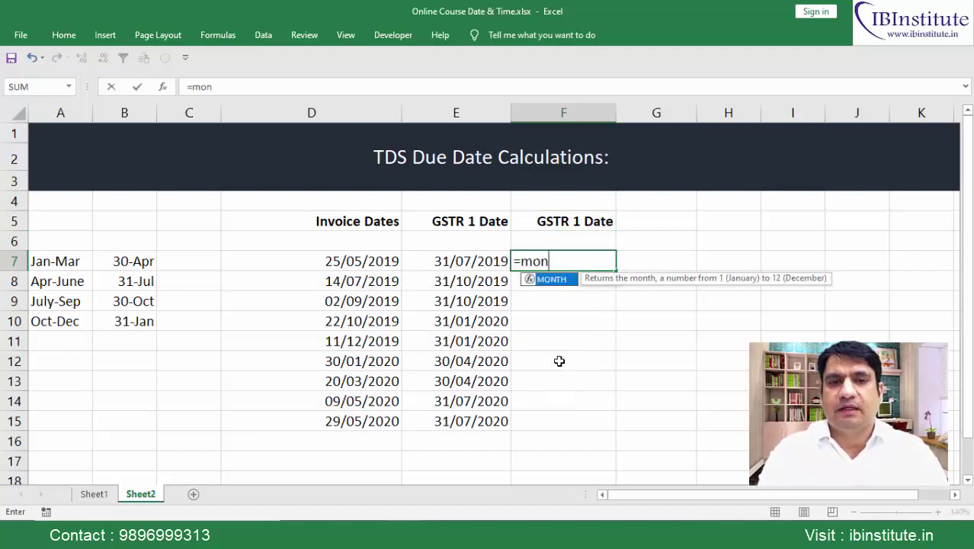
{"action": "key", "text": "Tab"}
{"action": "key", "text": "Left"}
{"action": "key", "text": "Left"}
{"action": "type", "text": ")"}
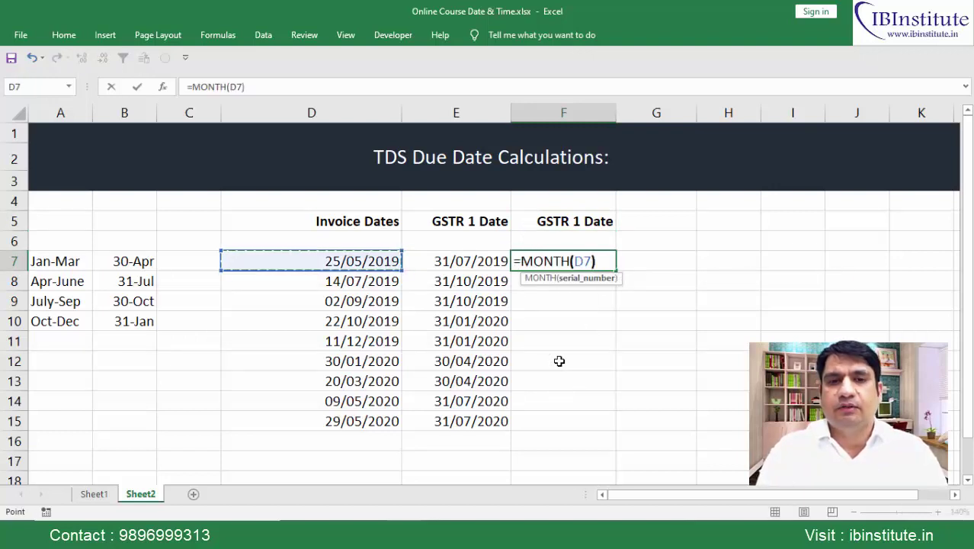
{"action": "key", "text": "Return"}
Fill the MONTH formula from F7 down to F15 and format the range as numbers with two decimals
{"action": "key", "text": "Up"}
{"action": "key", "text": "shift+Down"}
{"action": "key", "text": "shift+Down"}
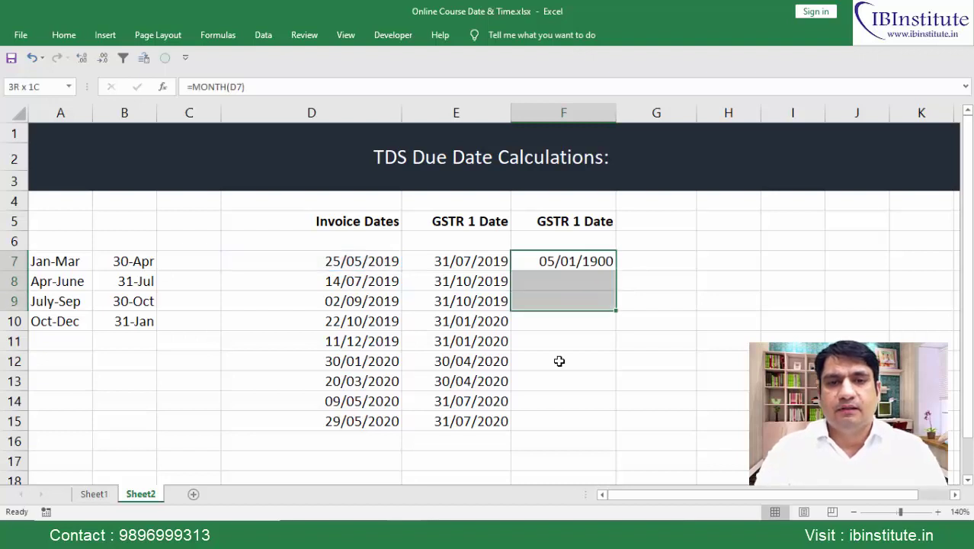
{"action": "key", "text": "shift+Down"}
{"action": "key", "text": "shift+Down"}
{"action": "key", "text": "shift+Down"}
{"action": "key", "text": "shift+Down"}
{"action": "key", "text": "shift+Down"}
{"action": "key", "text": "shift+Down"}
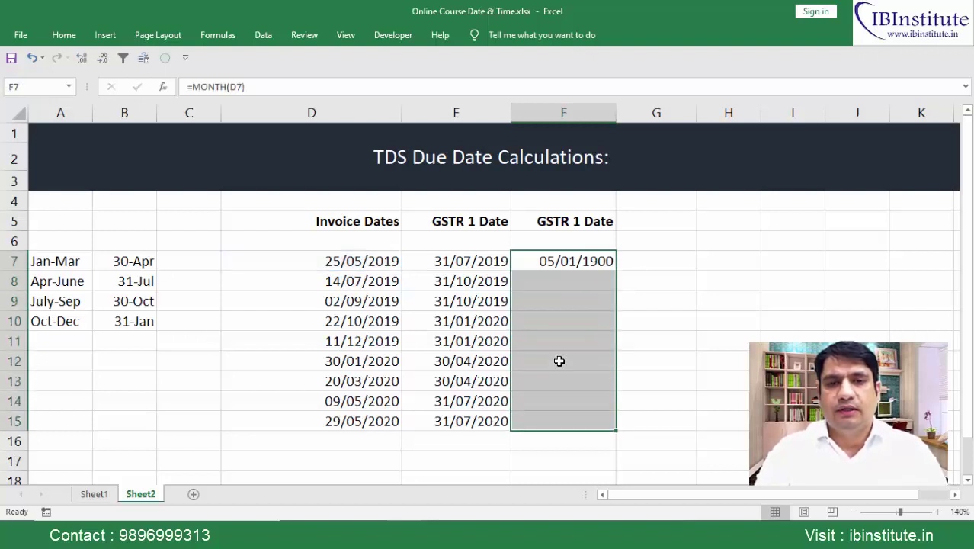
{"action": "key", "text": "ctrl+d"}
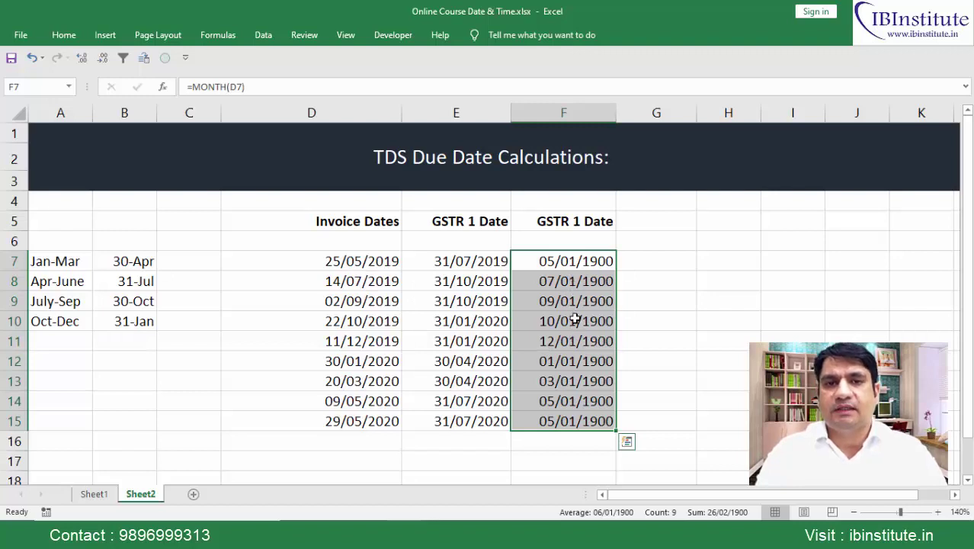
{"action": "key", "text": "ctrl+shift+1"}
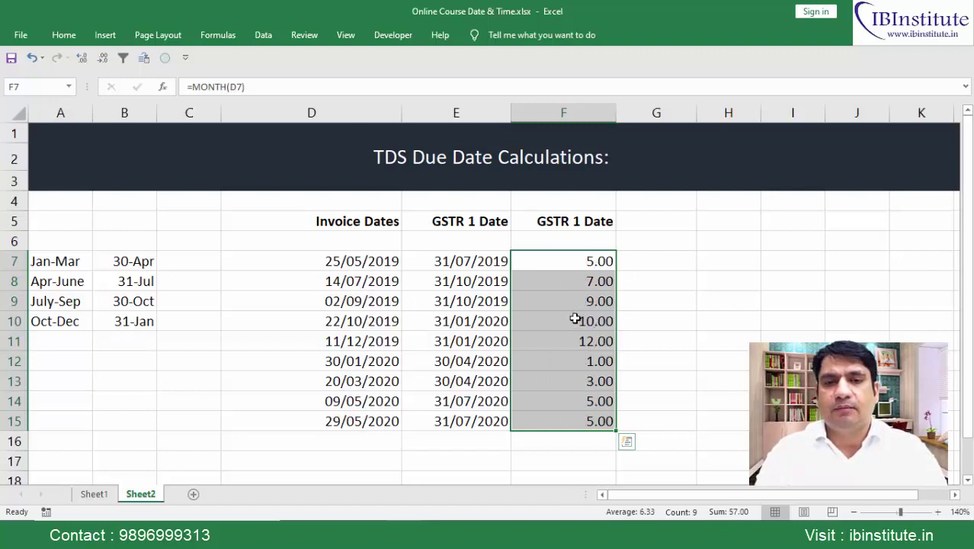
{"action": "key", "text": "Down"}
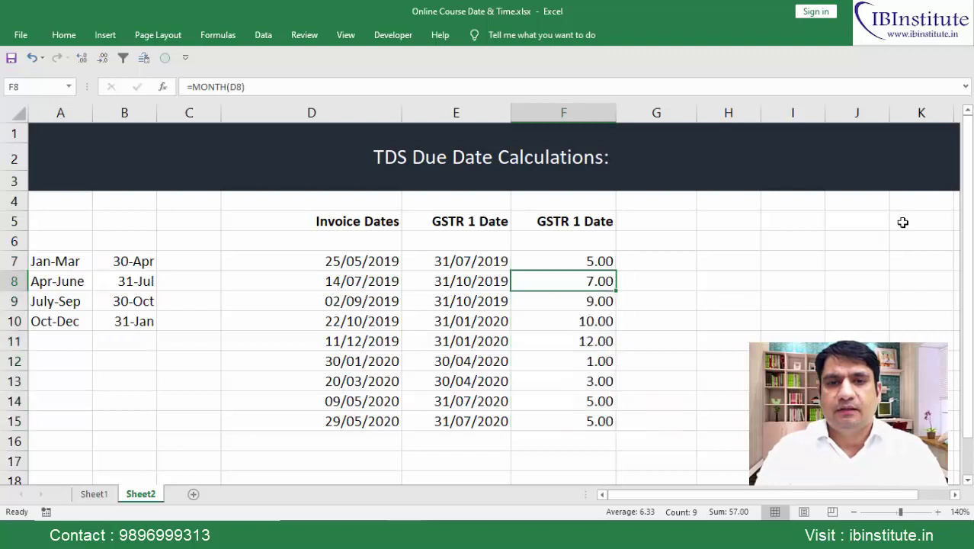
Change the formula in F7 to =MONTH(D7)/3 and fill it down to F15
{"action": "key", "text": "Up"}
{"action": "key", "text": "F2"}
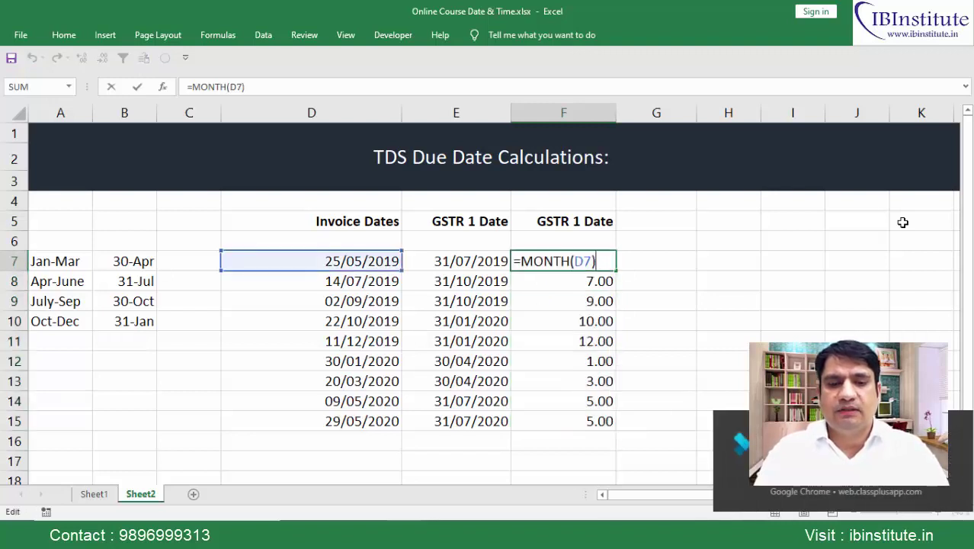
{"action": "type", "text": "/3"}
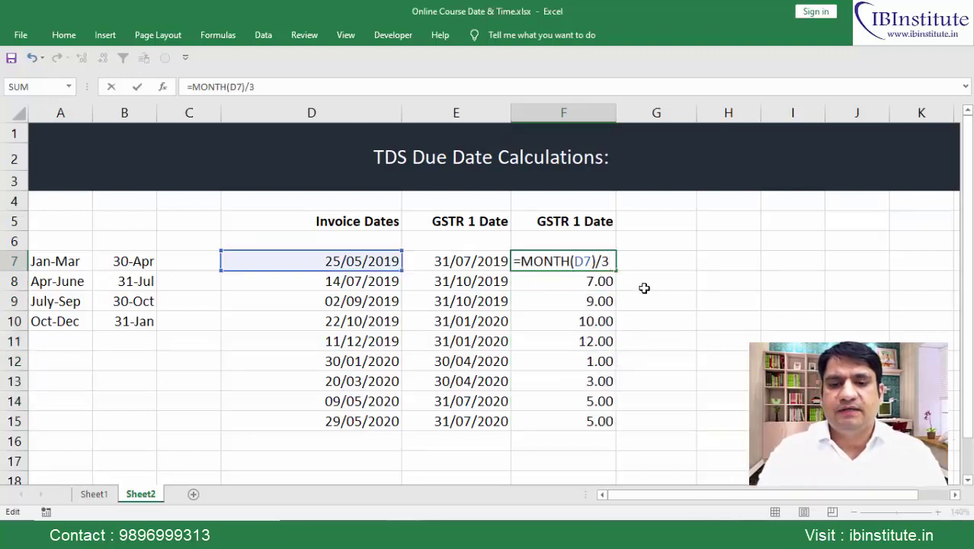
{"action": "key", "text": "Return"}
{"action": "key", "text": "Up"}
{"action": "key", "text": "ctrl+shift+Down"}
{"action": "key", "text": "ctrl+d"}
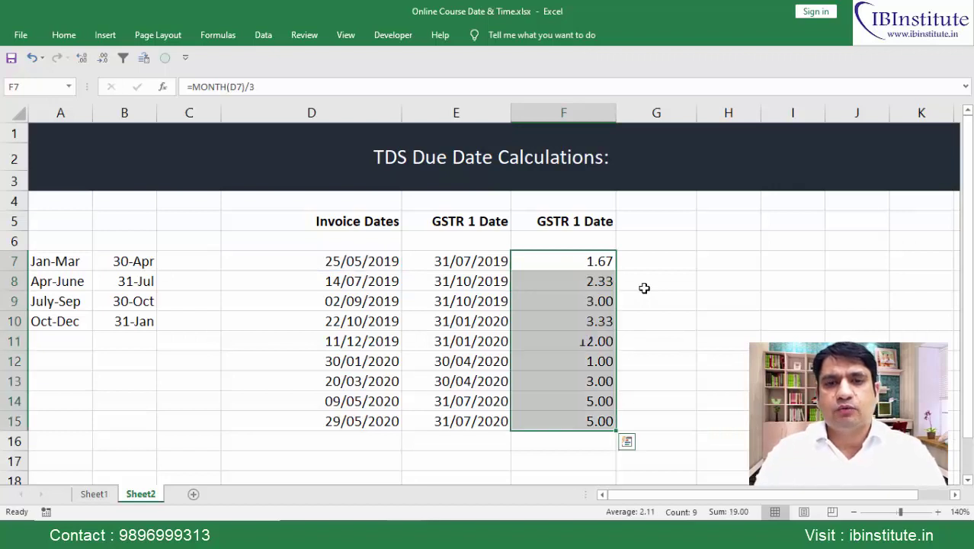
{"action": "key", "text": "Down"}
{"action": "key", "text": "Up"}
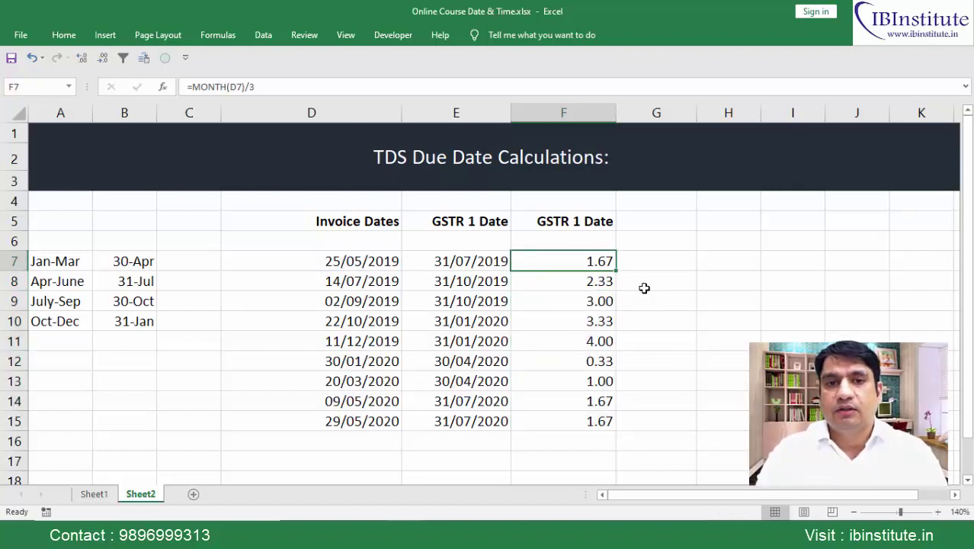
{"action": "key", "text": "Down"}
{"action": "key", "text": "Down"}
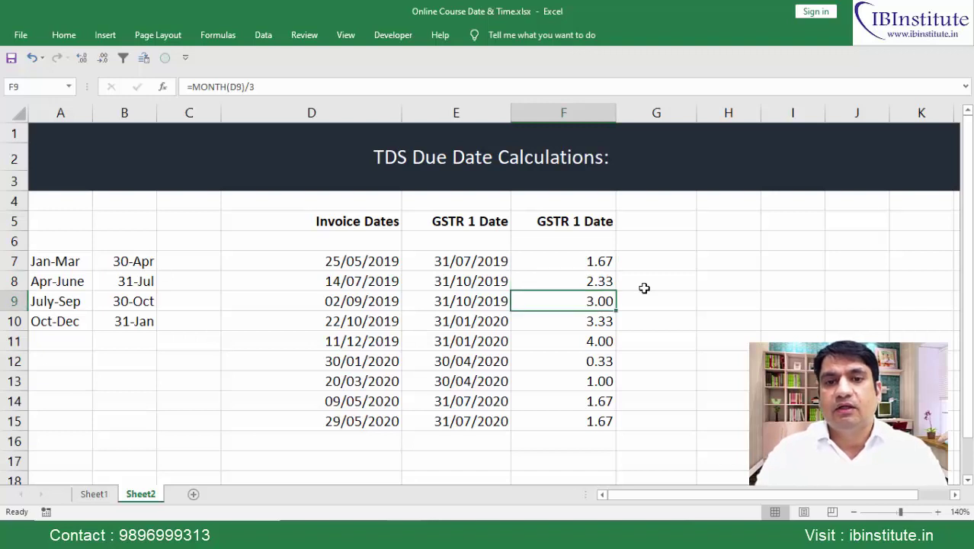
Examine the month-divided-by-3 values in F7:F15 against the corresponding invoice dates
{"action": "key", "text": "Down"}
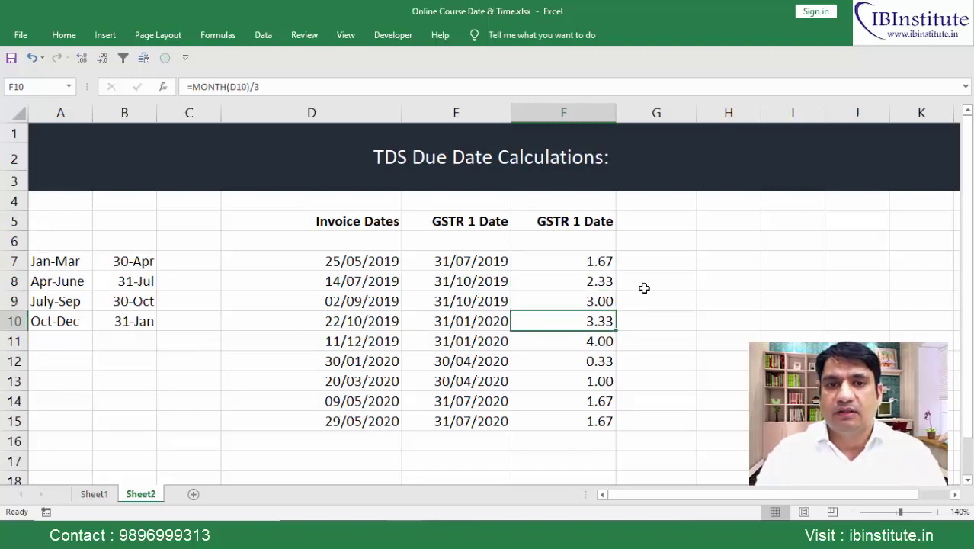
{"action": "key", "text": "Down"}
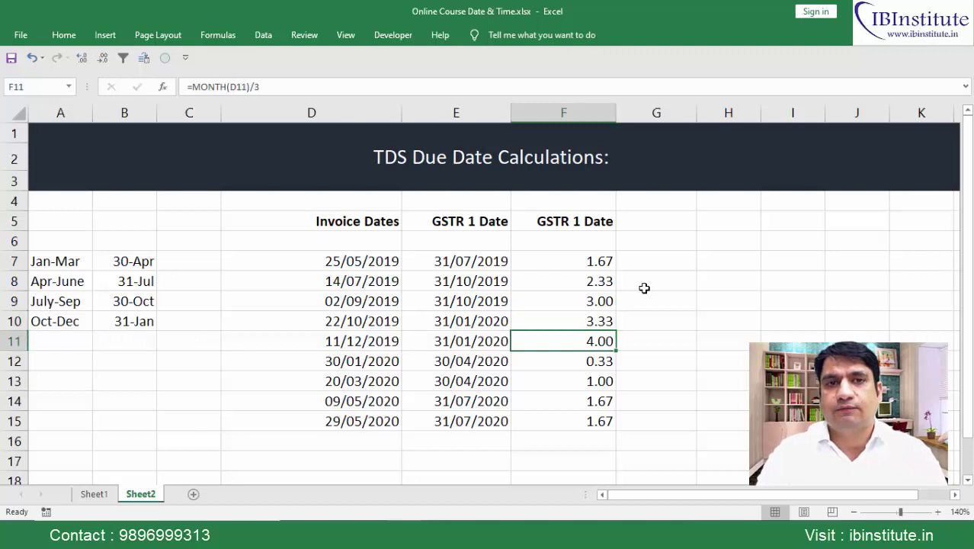
{"action": "key", "text": "Down"}
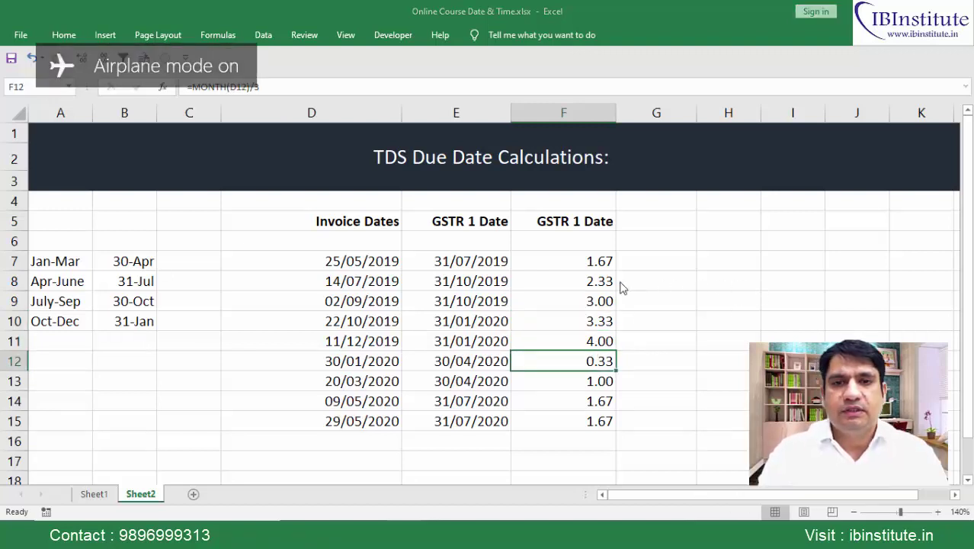
{"action": "key", "text": "F12"}
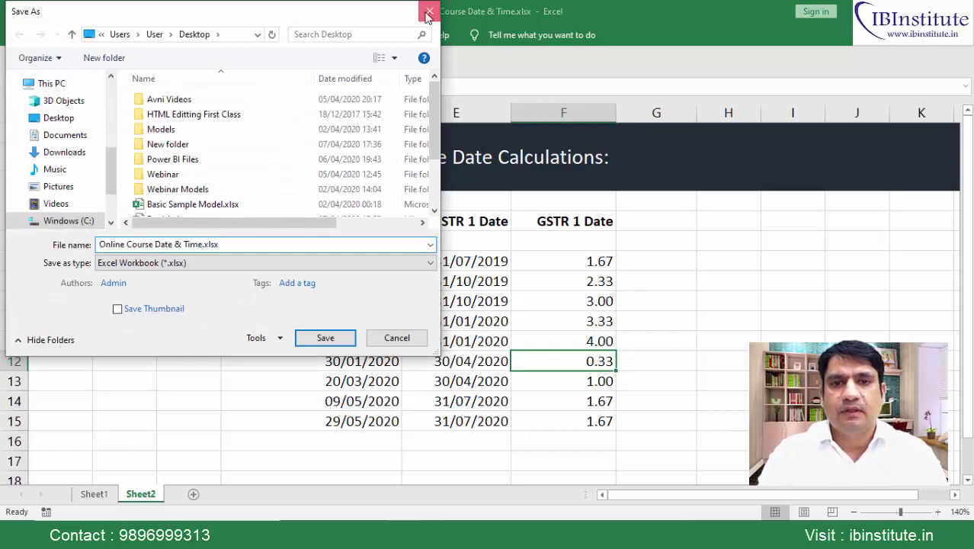
{"action": "left_click", "coordinate": [429, 11]}
{"action": "key", "text": "Down"}
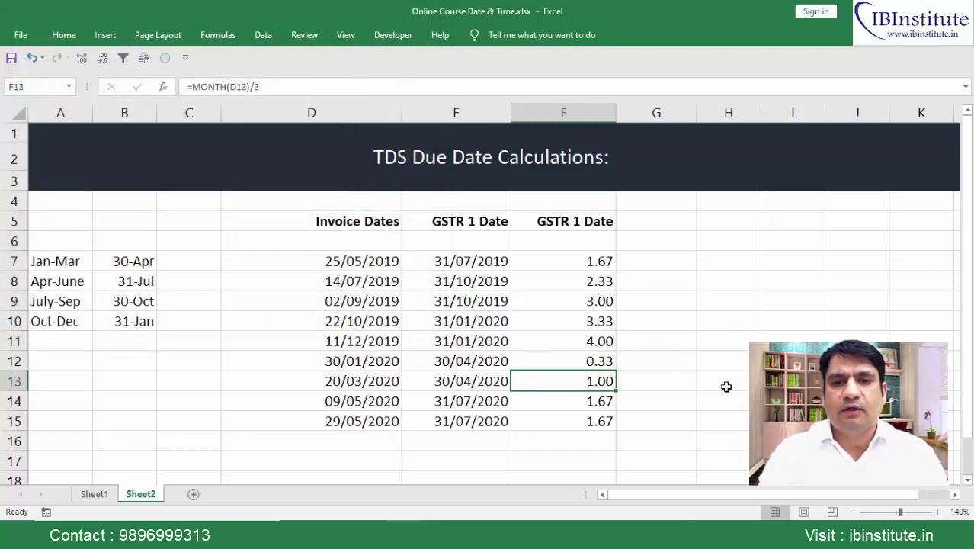
{"action": "key", "text": "shift+Up"}
{"action": "key", "text": "Down"}
{"action": "key", "text": "shift+Down"}
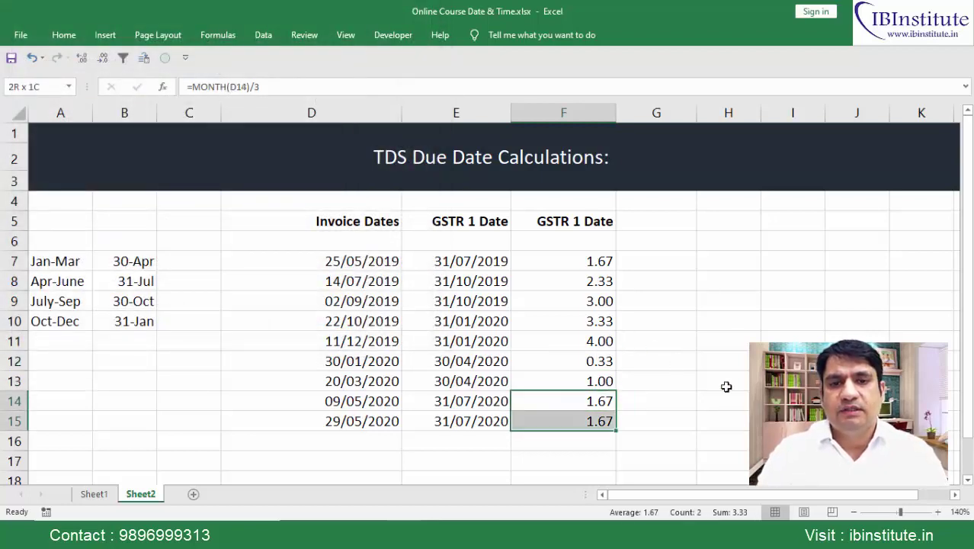
{"action": "key", "text": "ctrl+Up"}
{"action": "key", "text": "Down"}
{"action": "key", "text": "Up"}
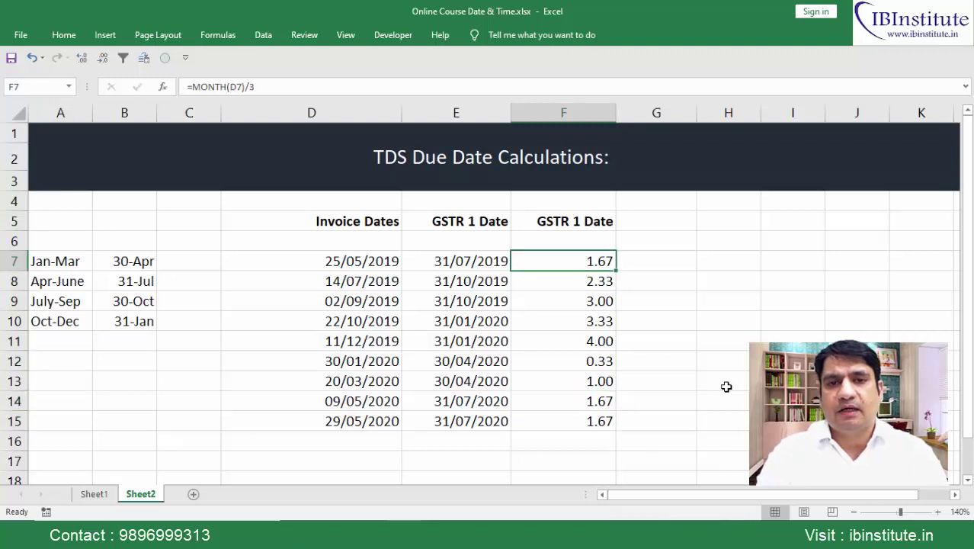
{"action": "key", "text": "ctrl+shift+Down"}
{"action": "key", "text": "Down"}
{"action": "key", "text": "Up"}
Wrap the formula in F7 in ROUNDUP with zero digits so it reads =ROUNDUP(MONTH(D7)/3,0)
{"action": "key", "text": "F2"}
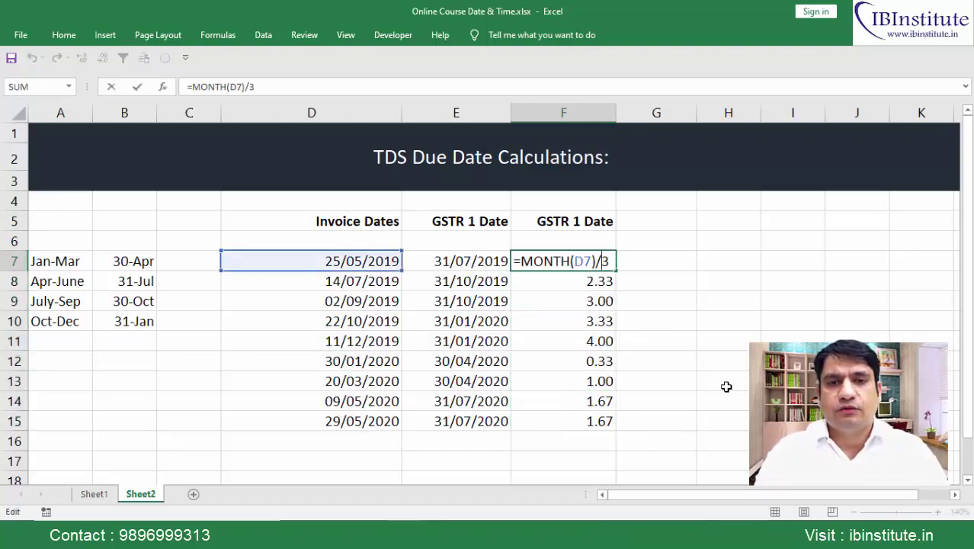
{"action": "key", "text": "Left"}
{"action": "key", "text": "Left"}
{"action": "key", "text": "Left"}
{"action": "key", "text": "Left"}
{"action": "key", "text": "Left"}
{"action": "key", "text": "Left"}
{"action": "key", "text": "Left"}
{"action": "key", "text": "Left"}
{"action": "key", "text": "Left"}
{"action": "key", "text": "Left"}
{"action": "key", "text": "Left"}
{"action": "type", "text": "rou"}
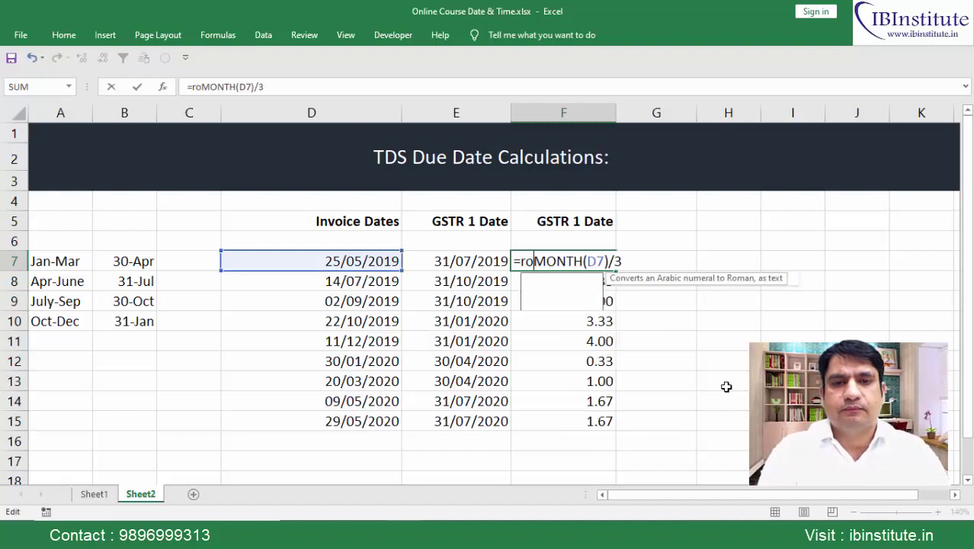
{"action": "key", "text": "Tab"}
{"action": "key", "text": "Right"}
{"action": "key", "text": "Right"}
{"action": "key", "text": "Right"}
{"action": "key", "text": "Right"}
{"action": "key", "text": "Right"}
{"action": "key", "text": "Right"}
{"action": "key", "text": "Right"}
{"action": "key", "text": "Right"}
{"action": "key", "text": "Right"}
{"action": "key", "text": "Right"}
{"action": "key", "text": "Right"}
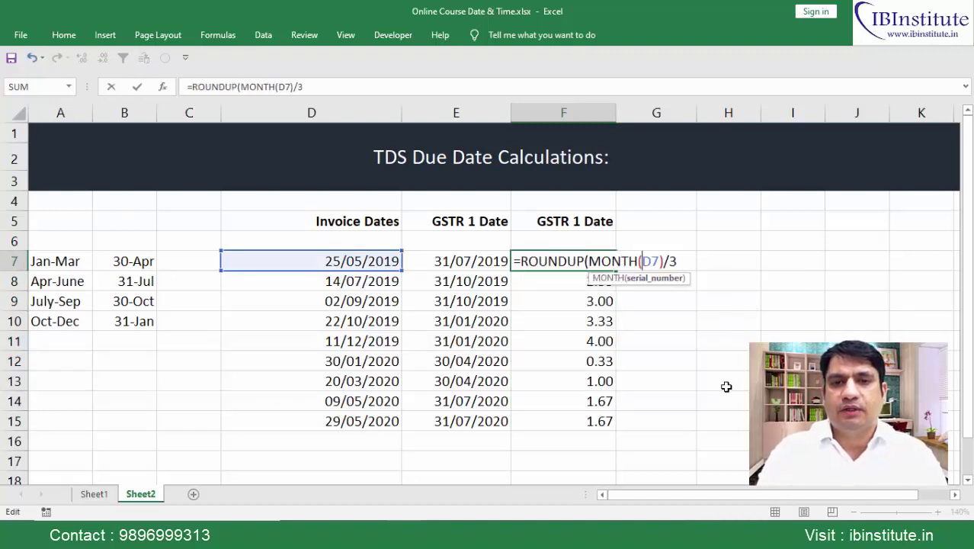
{"action": "type", "text": ",0"}
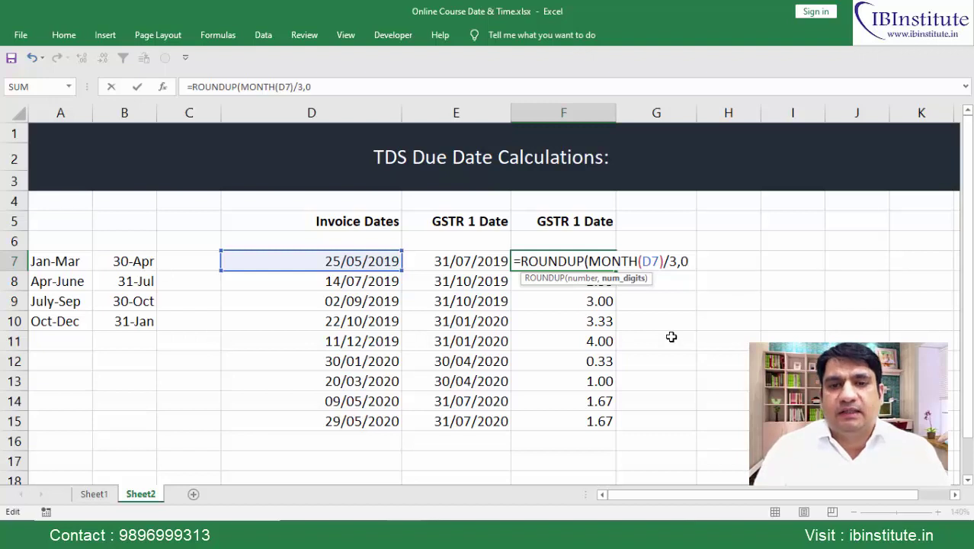
{"action": "type", "text": ")"}
{"action": "key", "text": "ctrl+Return"}
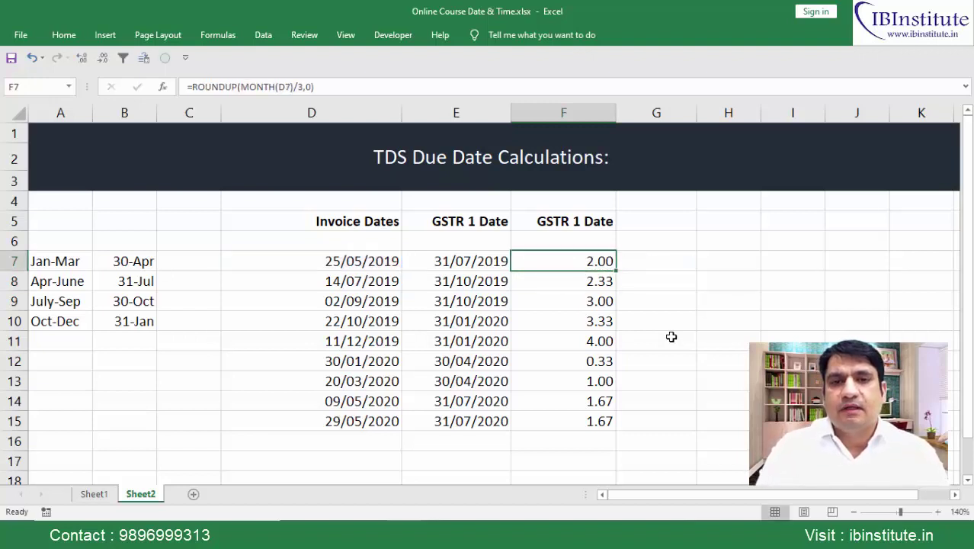
{"action": "key", "text": "ctrl+z"}
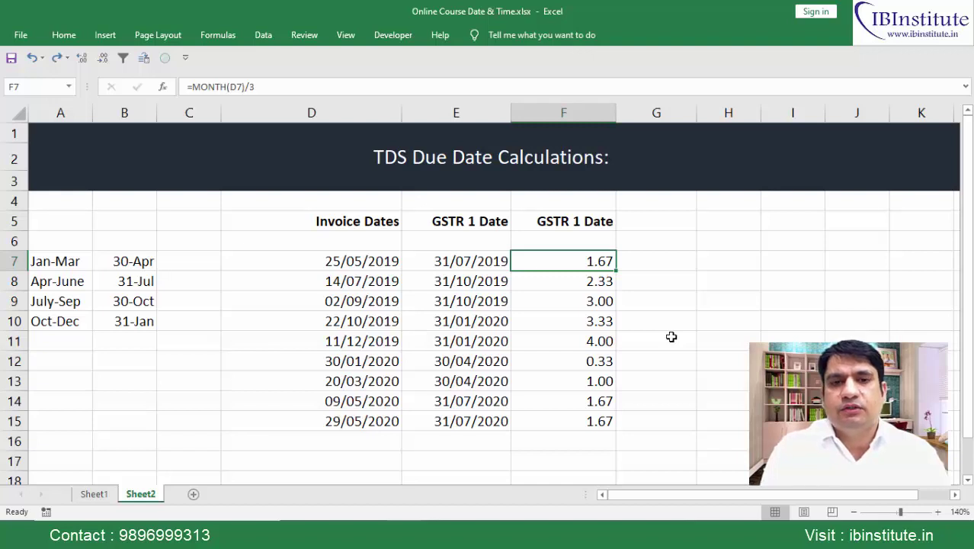
{"action": "key", "text": "ctrl+y"}
Fill the ROUNDUP formula from F7 down to F15
{"action": "key", "text": "shift+Down"}
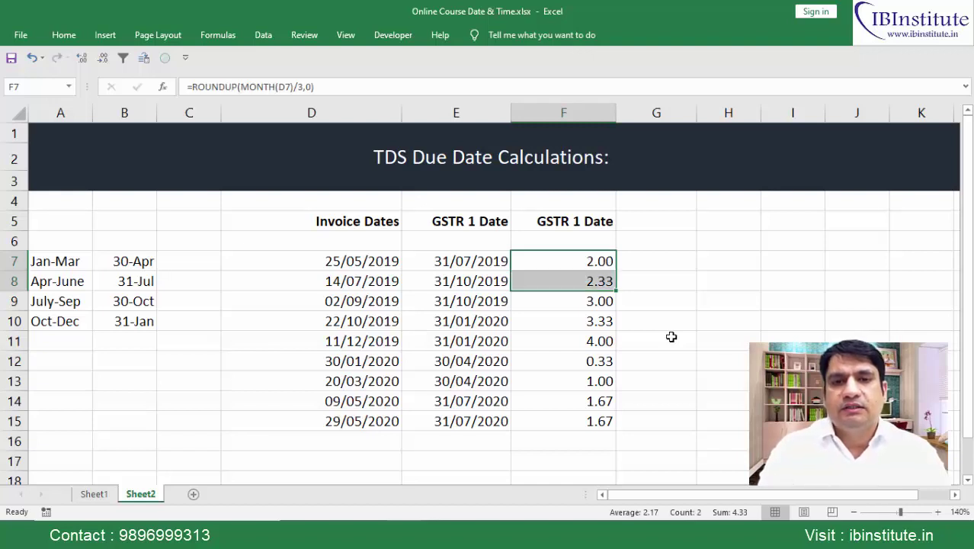
{"action": "key", "text": "ctrl+d"}
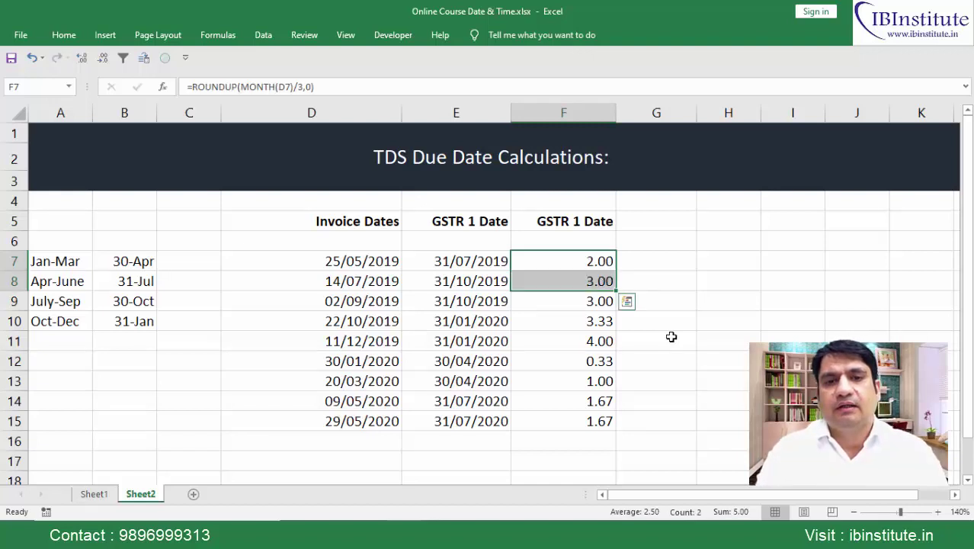
{"action": "key", "text": "shift+Down"}
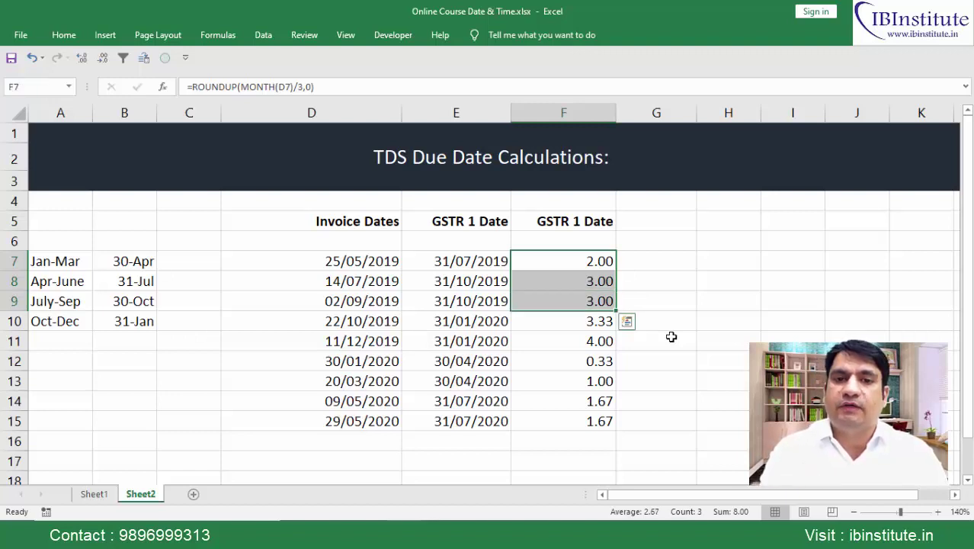
{"action": "key", "text": "ctrl+q"}
{"action": "key", "text": "Escape"}
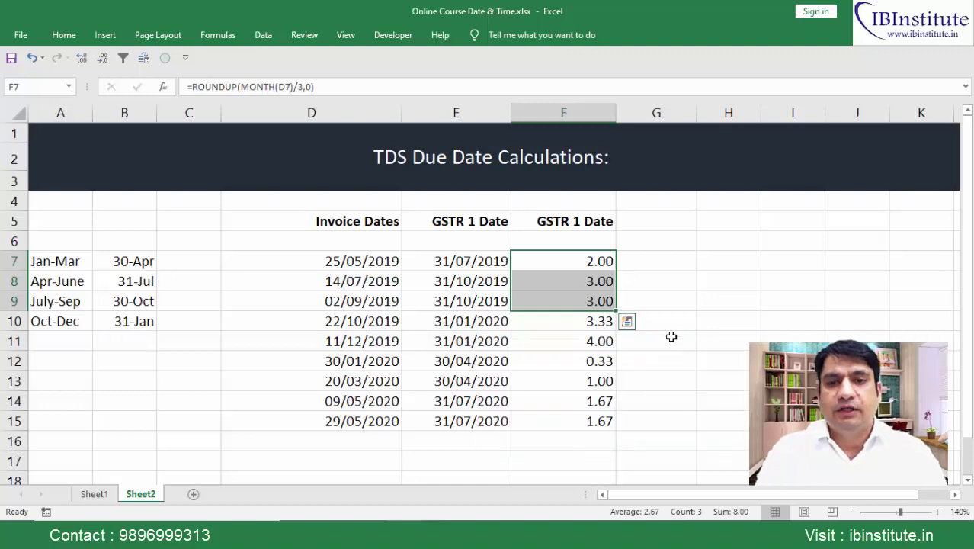
{"action": "key", "text": "shift+Down"}
{"action": "key", "text": "ctrl+d"}
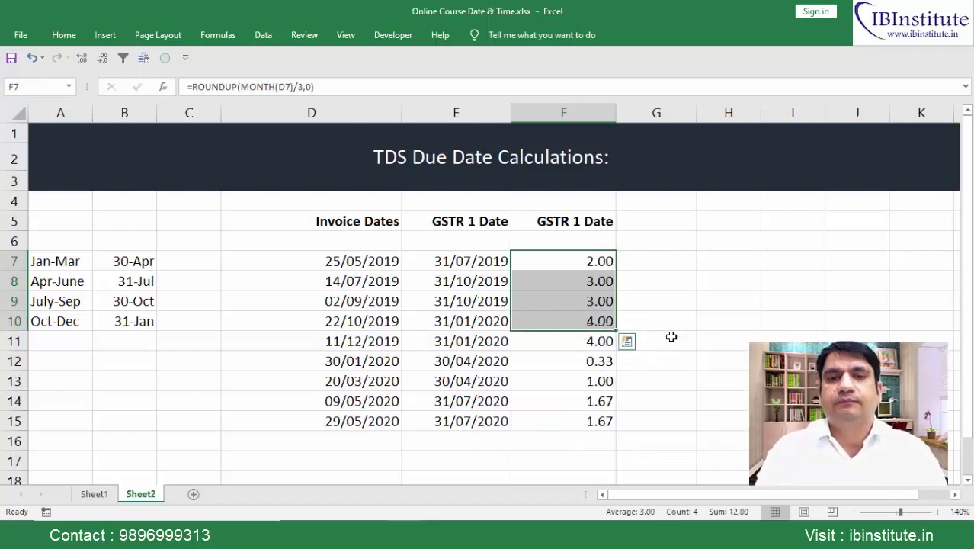
{"action": "key", "text": "shift+Down"}
{"action": "key", "text": "shift+Down"}
{"action": "key", "text": "shift+Down"}
{"action": "key", "text": "shift+Down"}
{"action": "key", "text": "shift+Down"}
{"action": "key", "text": "ctrl+d"}
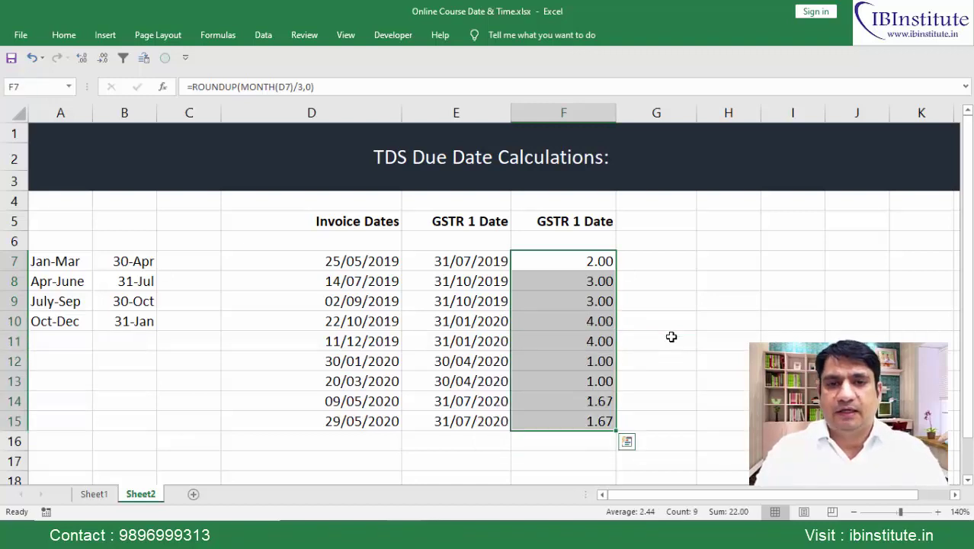
Review the rounded quarter numbers in F7:F15 and the ROUNDUP formula in F8
{"action": "key", "text": "Down"}
{"action": "key", "text": "Up"}
{"action": "key", "text": "Down"}
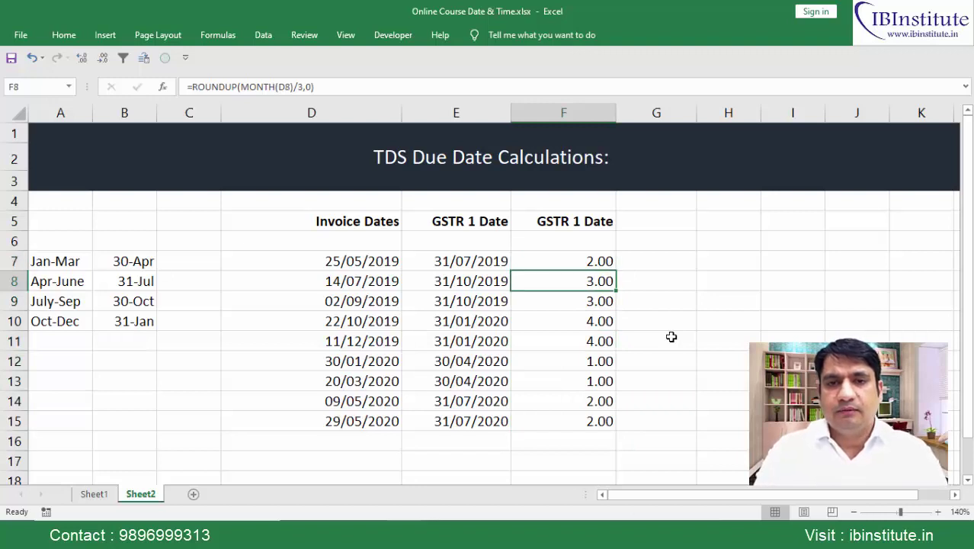
{"action": "key", "text": "Up"}
{"action": "key", "text": "ctrl+shift+Down"}
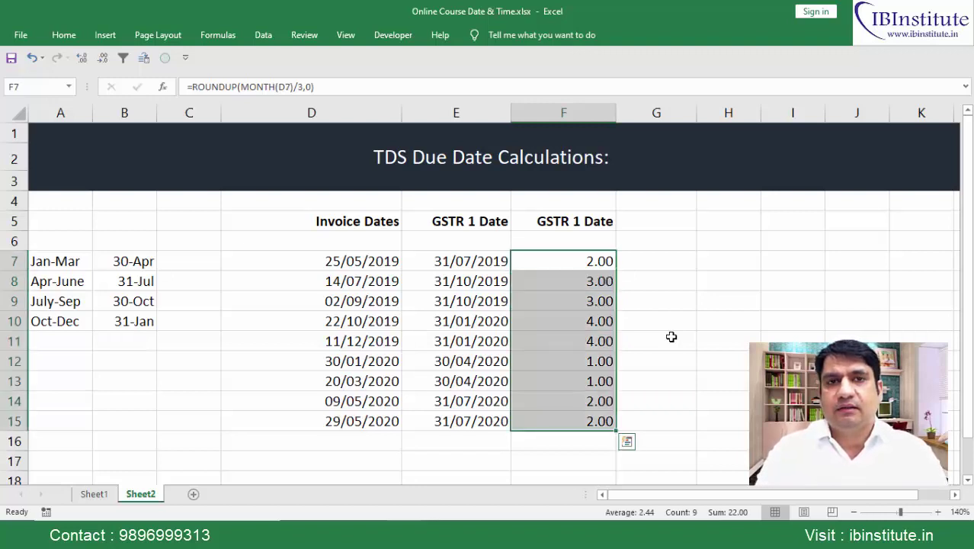
{"action": "key", "text": "Down"}
{"action": "key", "text": "Up"}
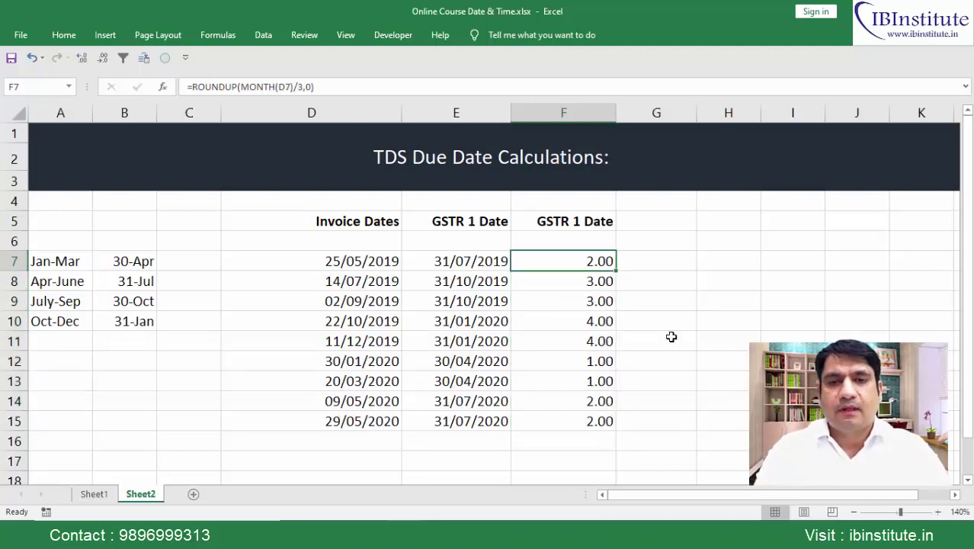
{"action": "key", "text": "Left"}
{"action": "key", "text": "Left"}
{"action": "key", "text": "Right"}
{"action": "key", "text": "Right"}
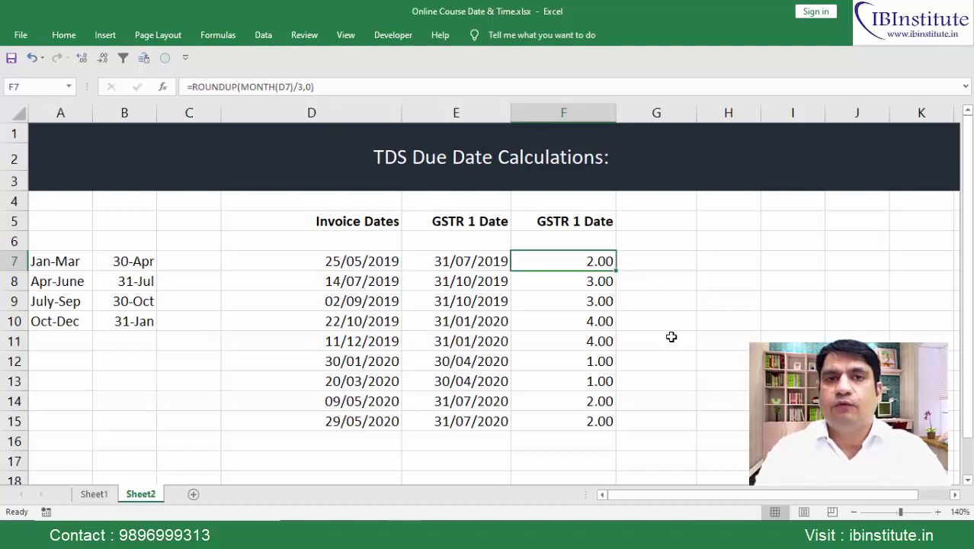
{"action": "key", "text": "Down"}
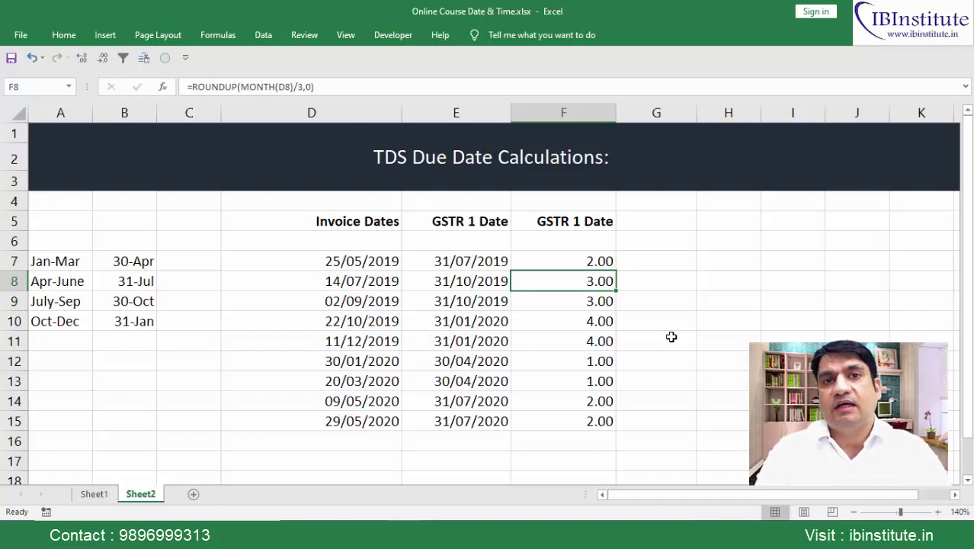
{"action": "key", "text": "F2"}
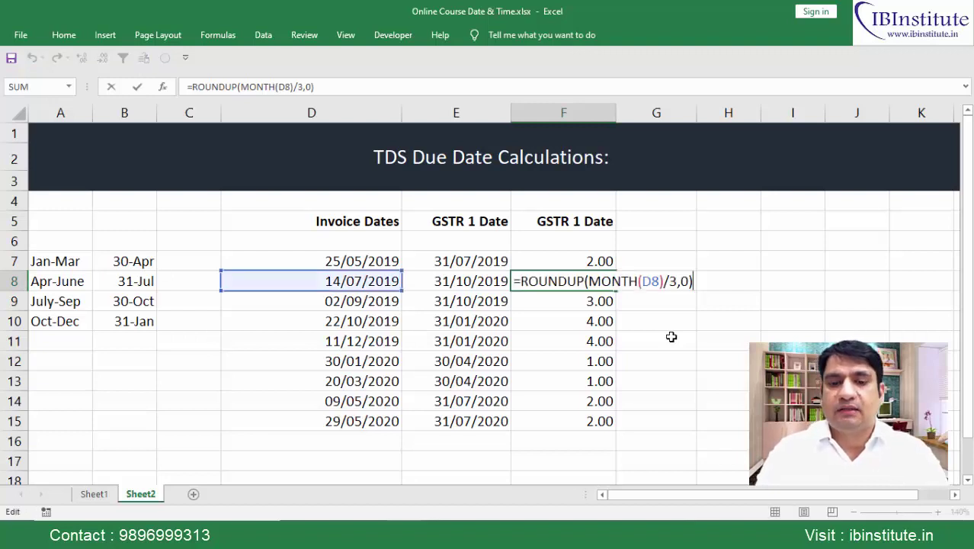
{"action": "key", "text": "Return"}
Multiply the formula in F7 by 3, giving =ROUNDUP(MONTH(D7)/3,0)*3, and fill it down to F15
{"action": "key", "text": "Up"}
{"action": "key", "text": "Up"}
{"action": "key", "text": "F2"}
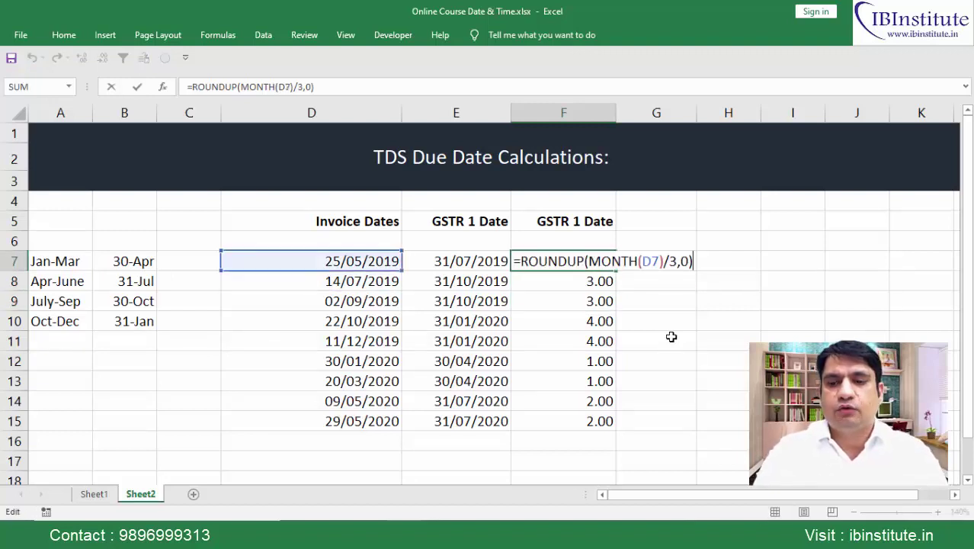
{"action": "type", "text": "*3"}
{"action": "key", "text": "Return"}
{"action": "key", "text": "Up"}
{"action": "key", "text": "ctrl+shift+Down"}
{"action": "key", "text": "ctrl+d"}
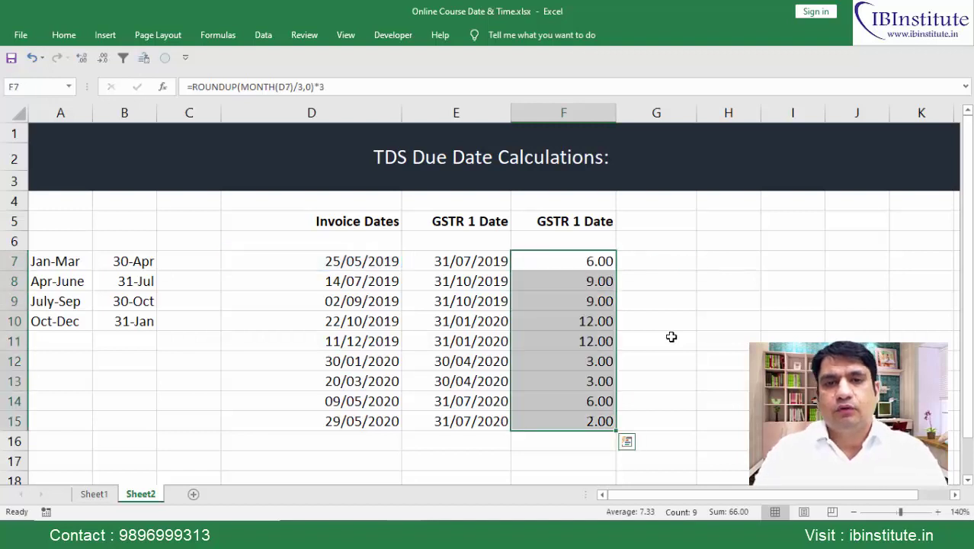
{"action": "key", "text": "Down"}
{"action": "key", "text": "Up"}
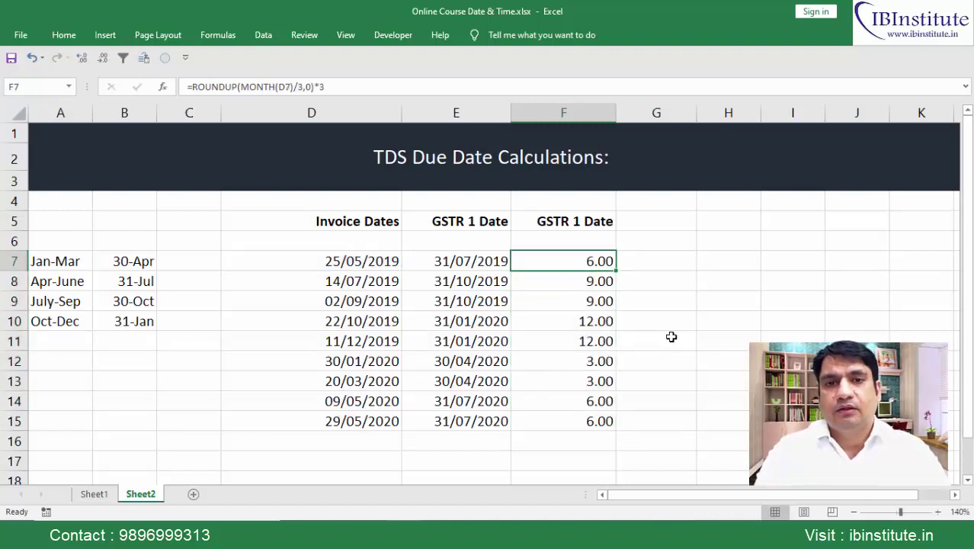
Rebuild the formula in F7 as =DATE(YEAR(D7),ROUNDUP(MONTH(D7)/3,0)*3, reusing the existing ROUNDUP expression as the month argument
{"action": "key", "text": "F2"}
{"action": "key", "text": "shift+Home"}
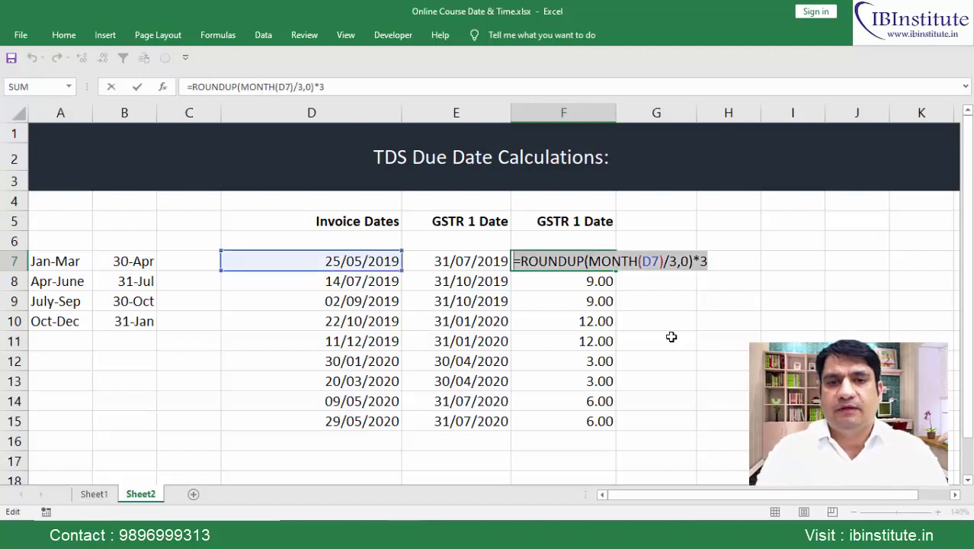
{"action": "type", "text": "="}
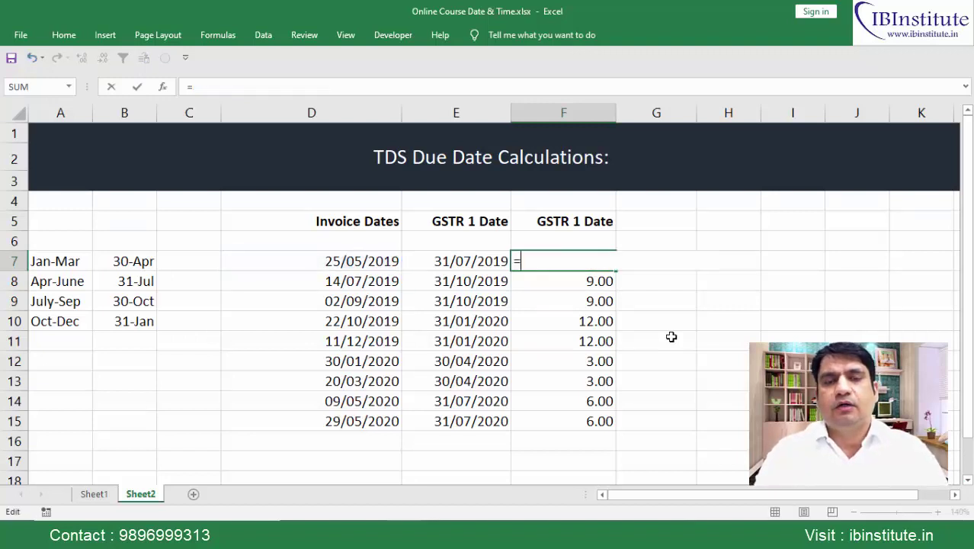
{"action": "type", "text": "da"}
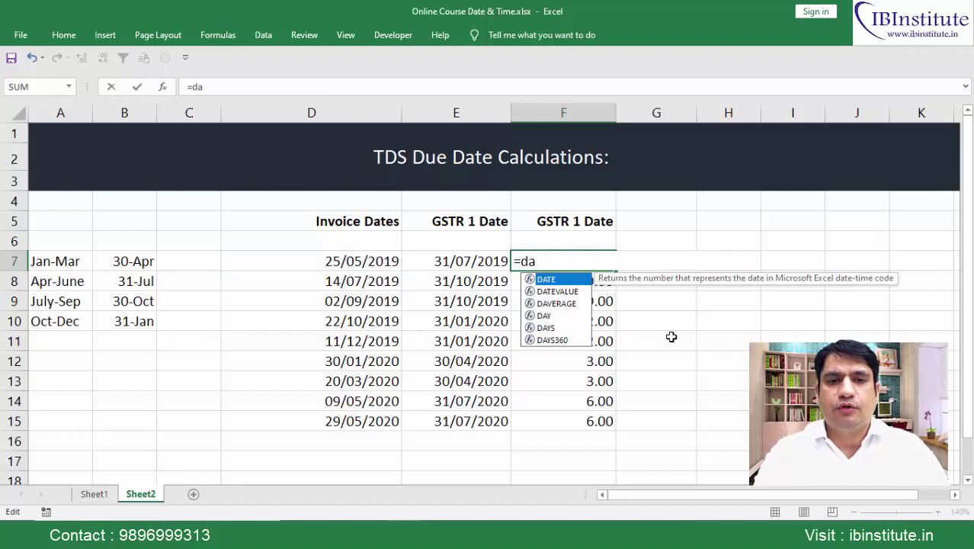
{"action": "key", "text": "Tab"}
{"action": "type", "text": "ye"}
{"action": "key", "text": "Tab"}
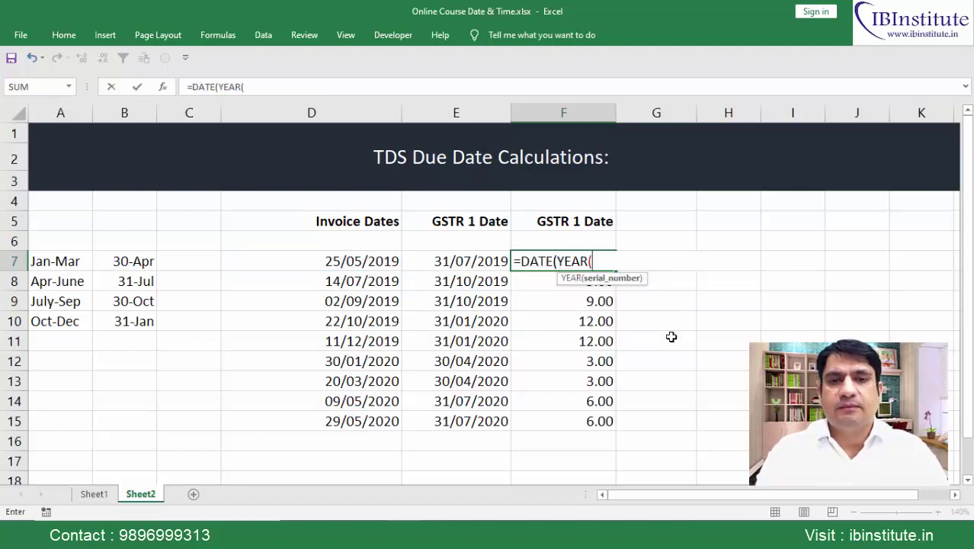
{"action": "key", "text": "Left"}
{"action": "key", "text": "Left"}
{"action": "key", "text": "Left"}
{"action": "key", "text": "Right"}
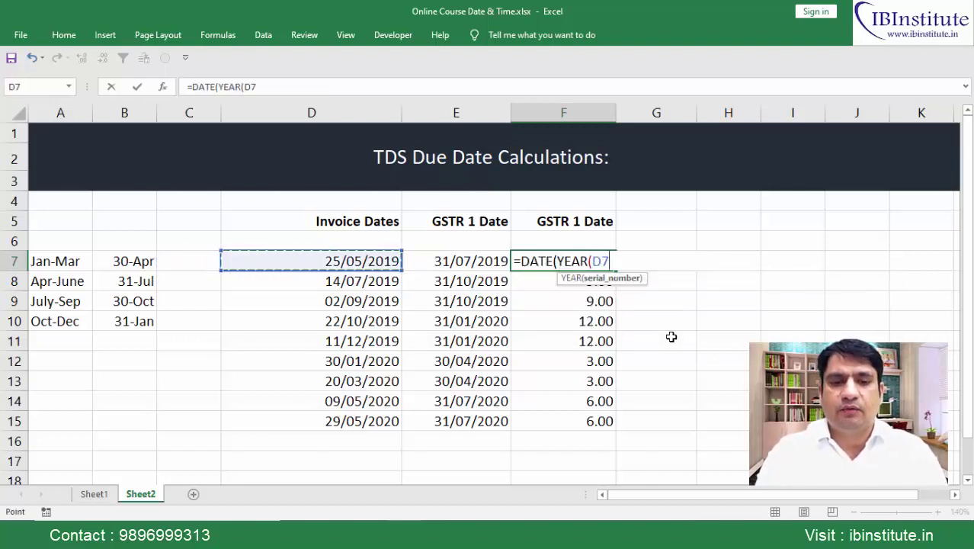
{"action": "type", "text": "),"}
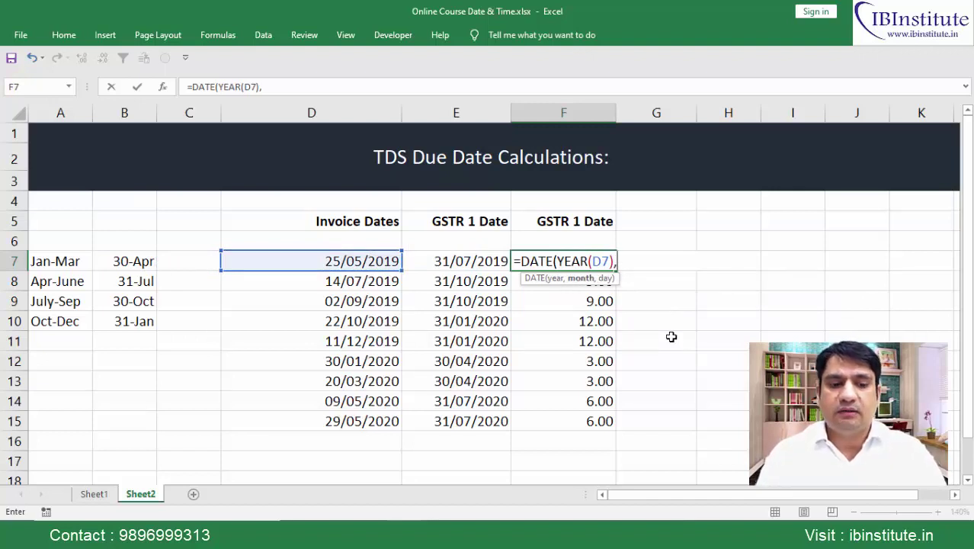
{"action": "type", "text": "ROUNDUP(MONTH(D7)/3,0)*3"}
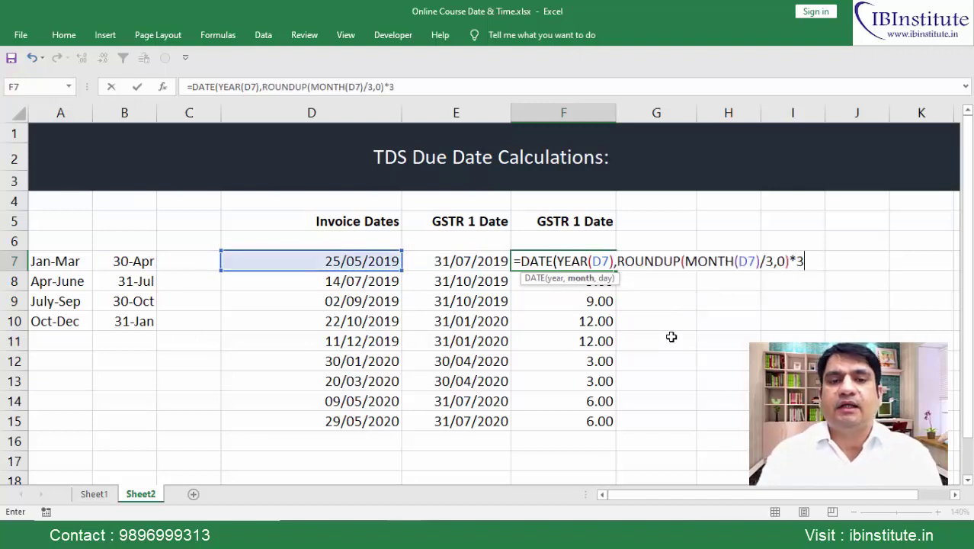
Add DAY(D7) as the day argument and complete the DATE formula in F7
{"action": "type", "text": ","}
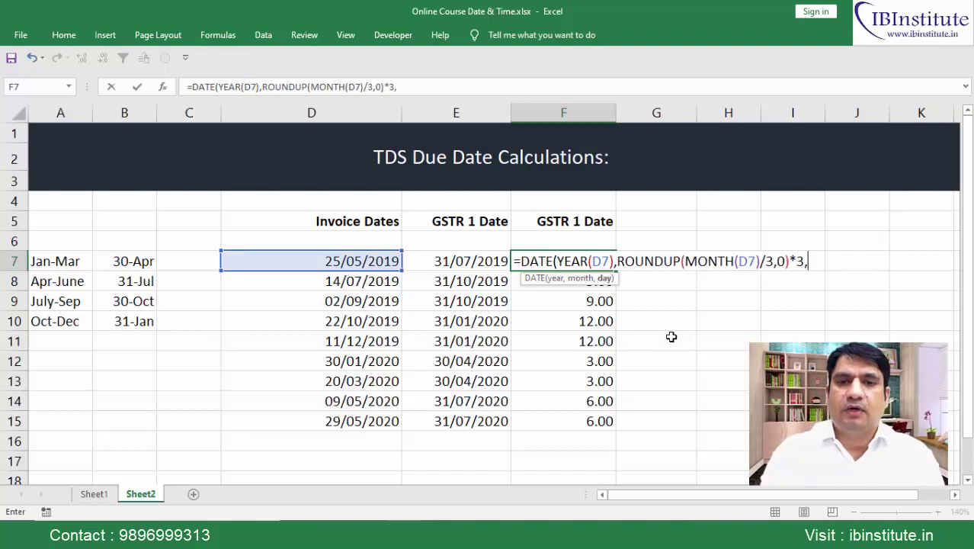
{"action": "type", "text": "da"}
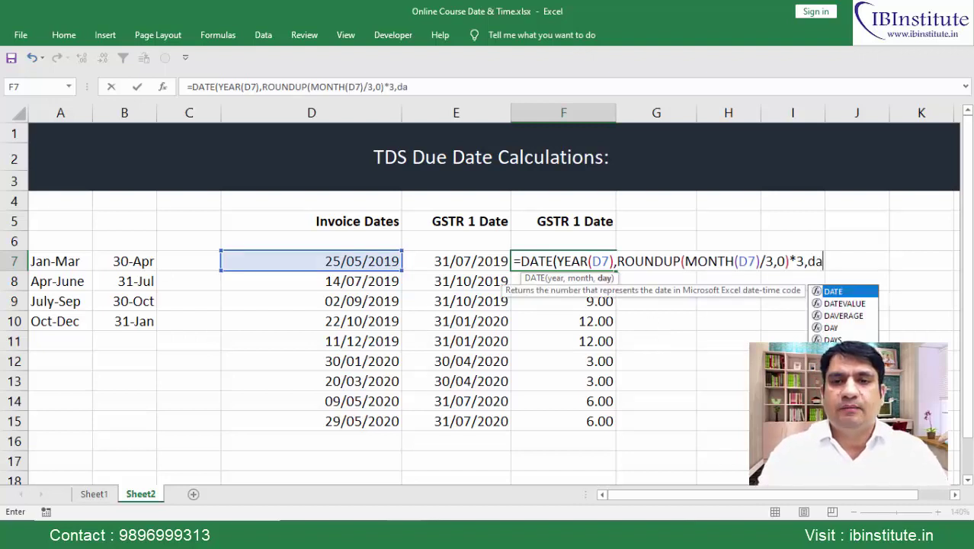
{"action": "key", "text": "Down"}
{"action": "key", "text": "Down"}
{"action": "key", "text": "Down"}
{"action": "key", "text": "Tab"}
{"action": "key", "text": "Left"}
{"action": "key", "text": "Left"}
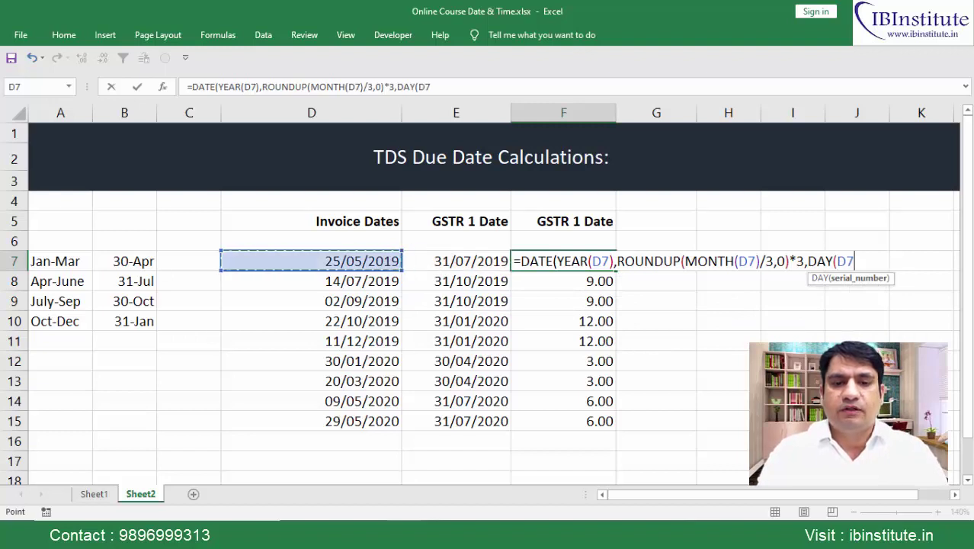
{"action": "type", "text": ")"}
{"action": "type", "text": ")"}
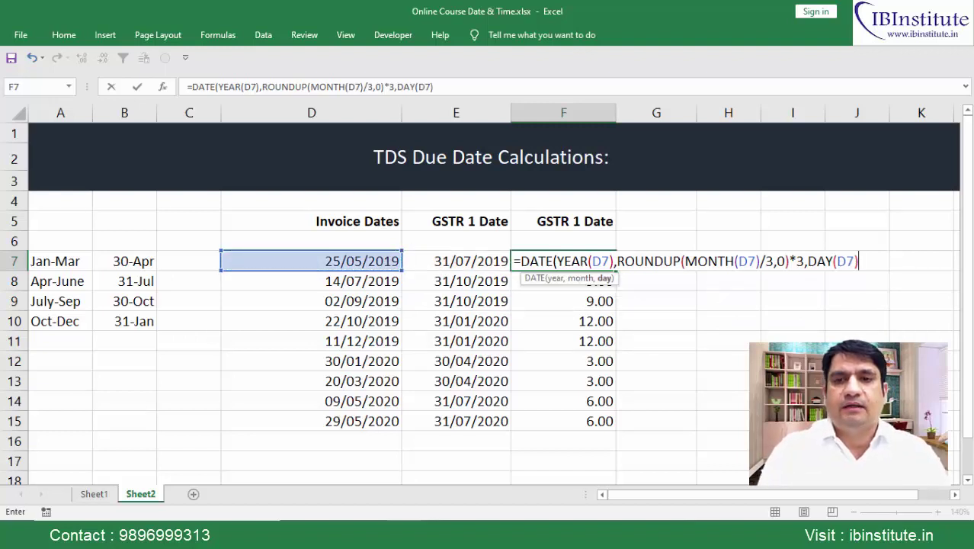
{"action": "key", "text": "Return"}
Fill the DATE formula from F7 down to F15 and format F7:F15 as dates
{"action": "key", "text": "Up"}
{"action": "key", "text": "ctrl+shift+Down"}
{"action": "key", "text": "ctrl+d"}
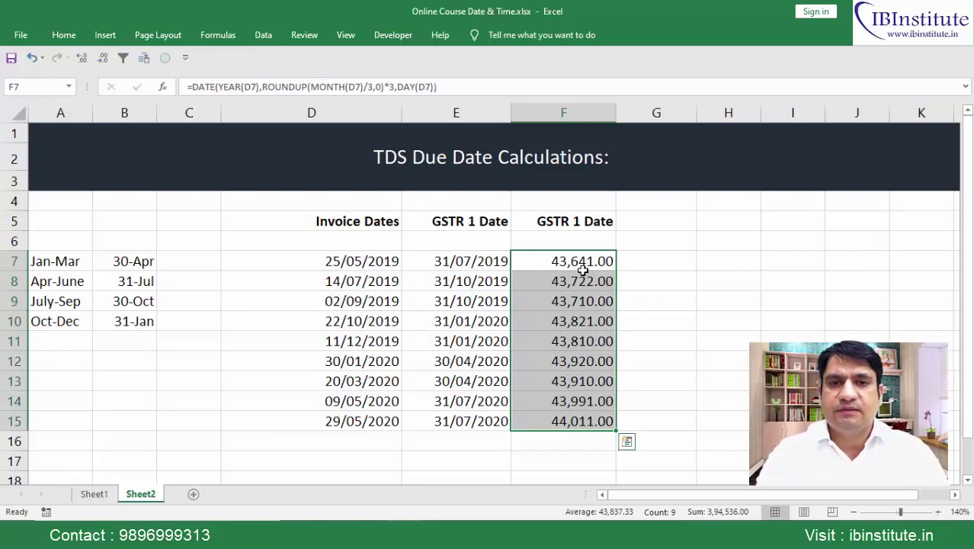
{"action": "left_click", "coordinate": [62, 35]}
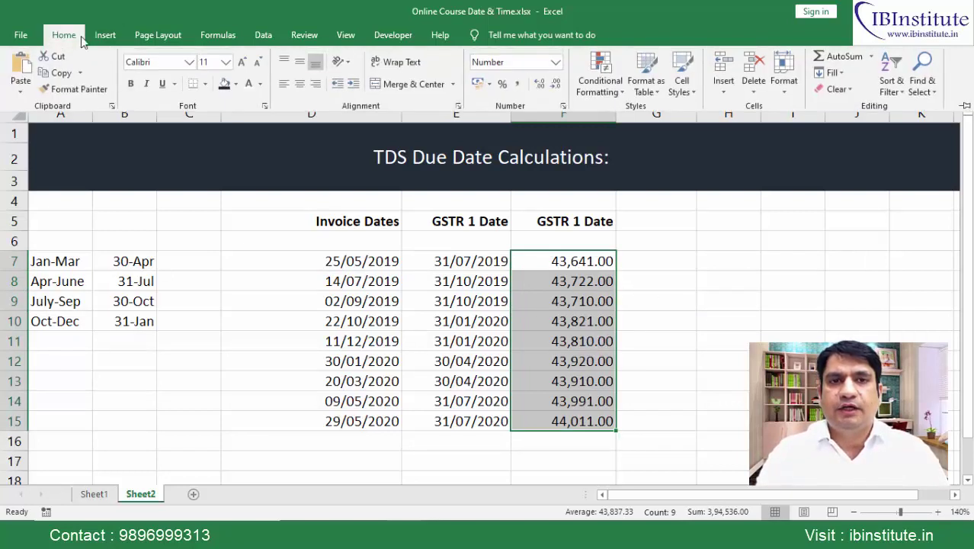
{"action": "left_click", "coordinate": [555, 62]}
{"action": "left_click", "coordinate": [540, 216]}
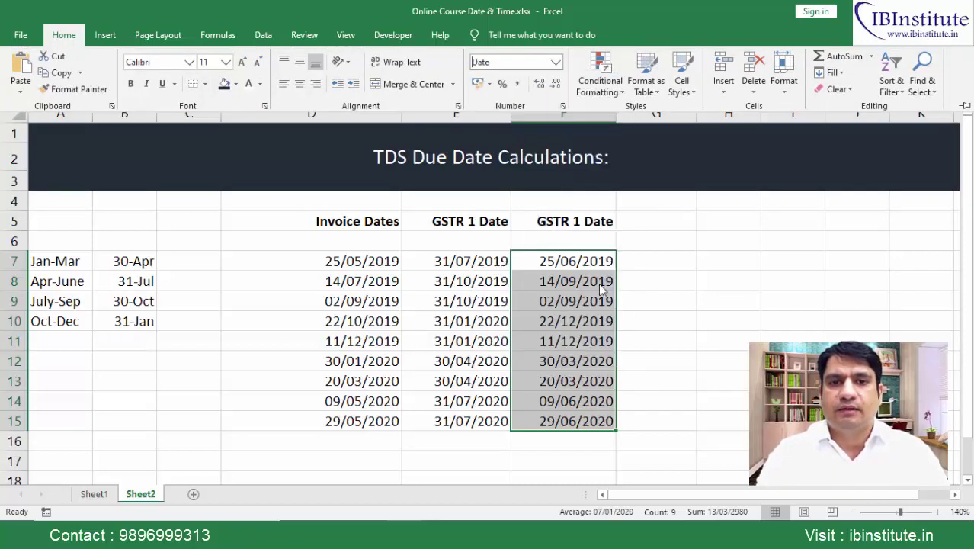
Compare the invoice dates in D7:D8 with the calculated dates and formulas in F7:F8
{"action": "key", "text": "Up"}
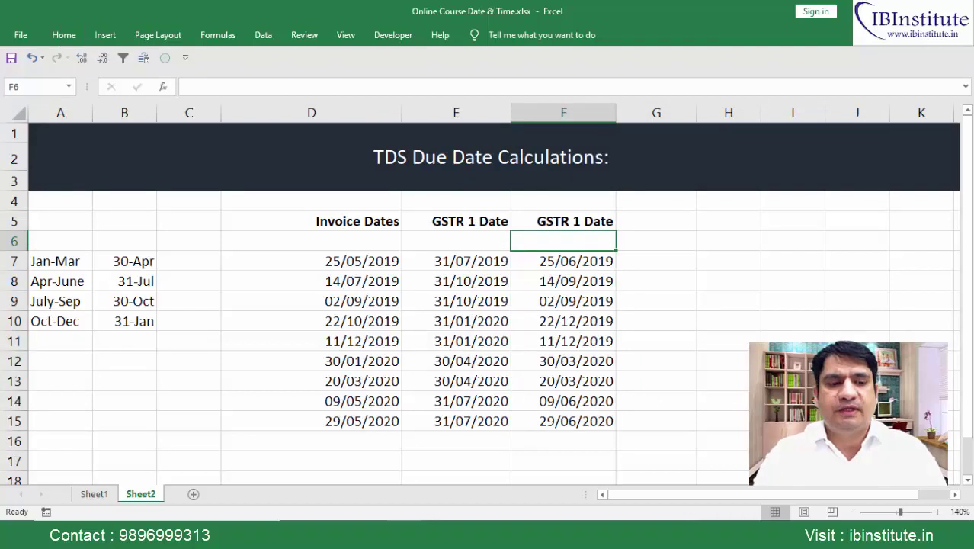
{"action": "key", "text": "Down"}
{"action": "key", "text": "ctrl+shift+Down"}
{"action": "key", "text": "Down"}
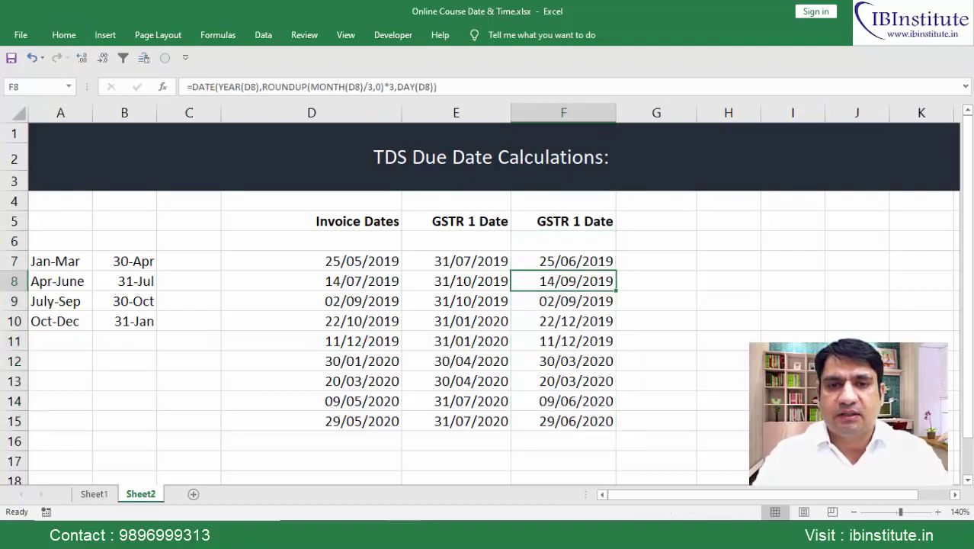
{"action": "key", "text": "Up"}
{"action": "key", "text": "Down"}
{"action": "key", "text": "Up"}
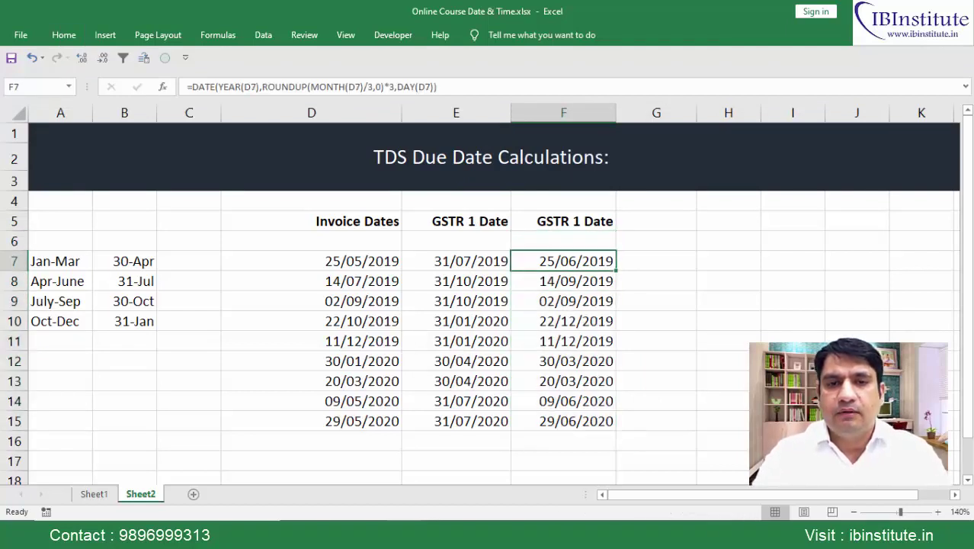
{"action": "key", "text": "ctrl+shift+Down"}
{"action": "key", "text": "ctrl+shift+Up"}
{"action": "key", "text": "Left"}
{"action": "key", "text": "Left"}
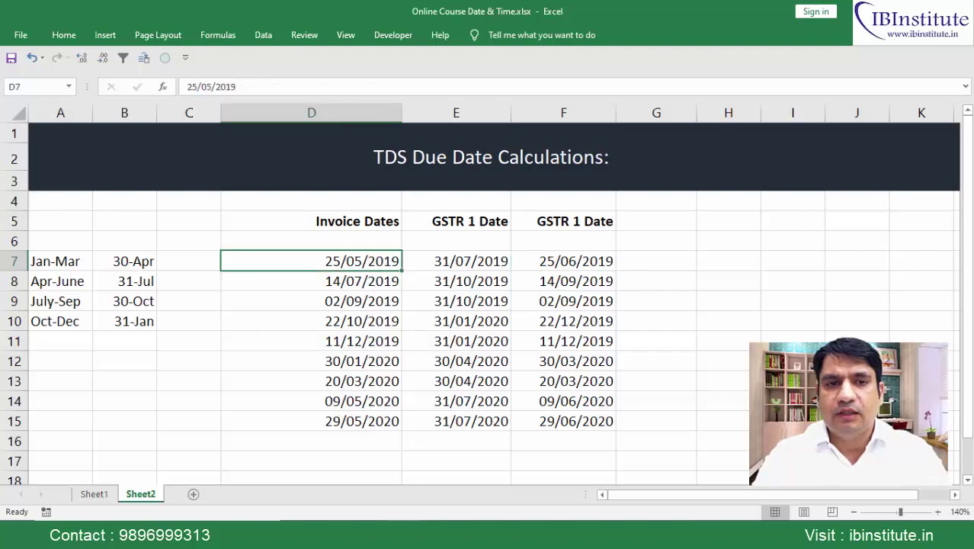
{"action": "key", "text": "Right"}
{"action": "key", "text": "Right"}
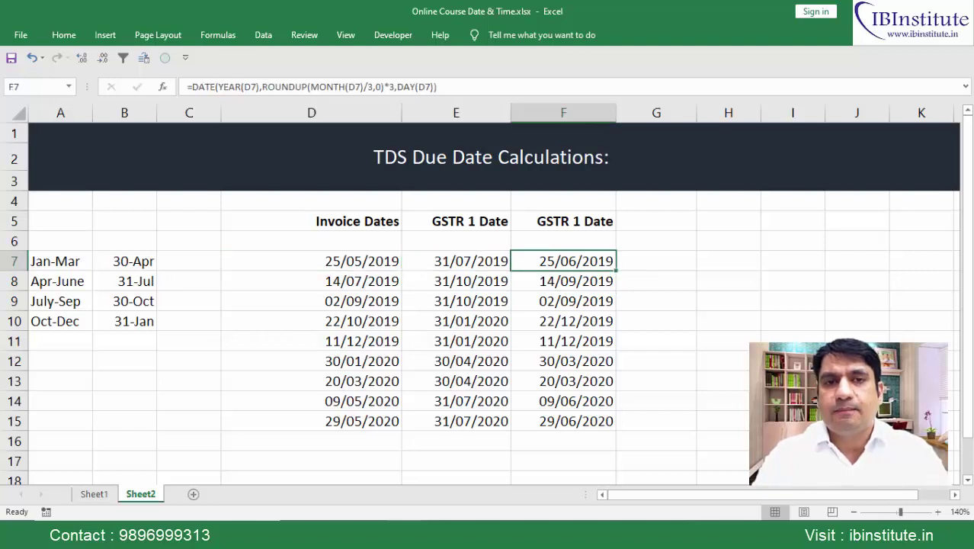
{"action": "key", "text": "Left"}
{"action": "key", "text": "Left"}
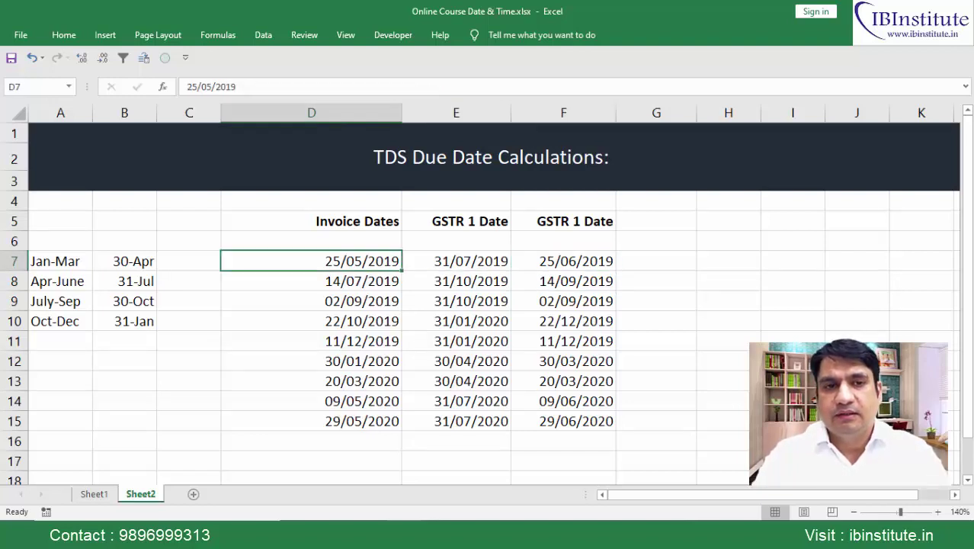
{"action": "key", "text": "Down"}
{"action": "key", "text": "Right"}
{"action": "key", "text": "Right"}
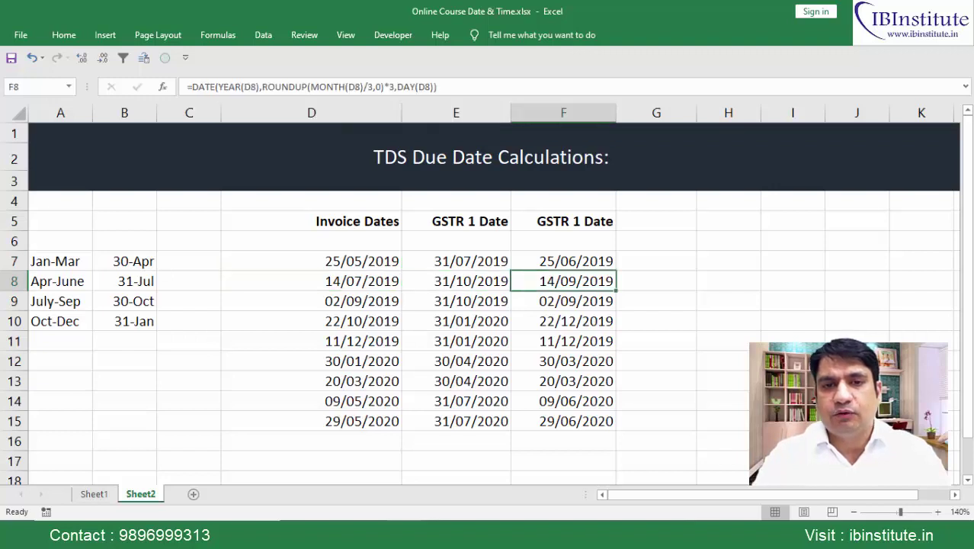
{"action": "key", "text": "Up"}
{"action": "key", "text": "Left"}
{"action": "key", "text": "Left"}
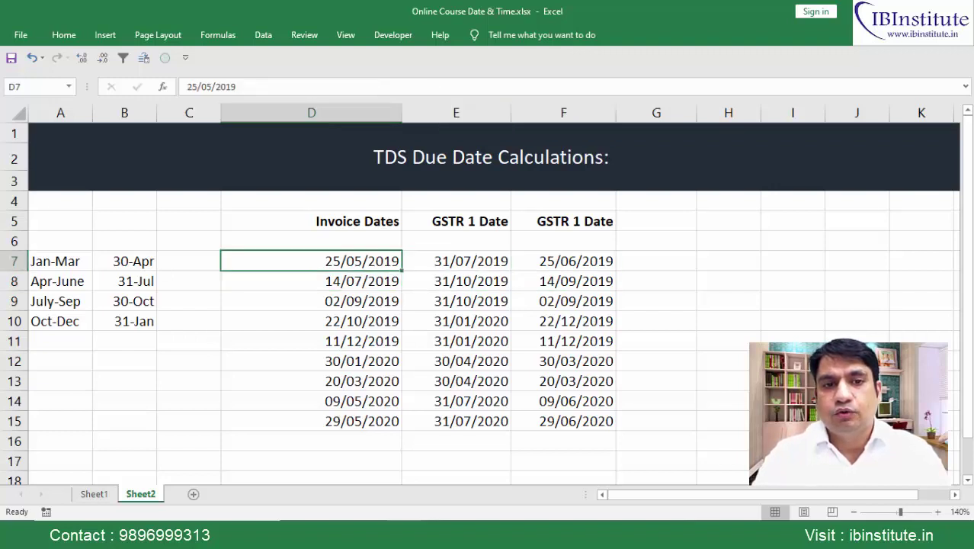
Check the invoice dates in D7:D15 against the quarter-end months calculated in F7:F15, row by row down to row 12
{"action": "key", "text": "ctrl+shift+Down"}
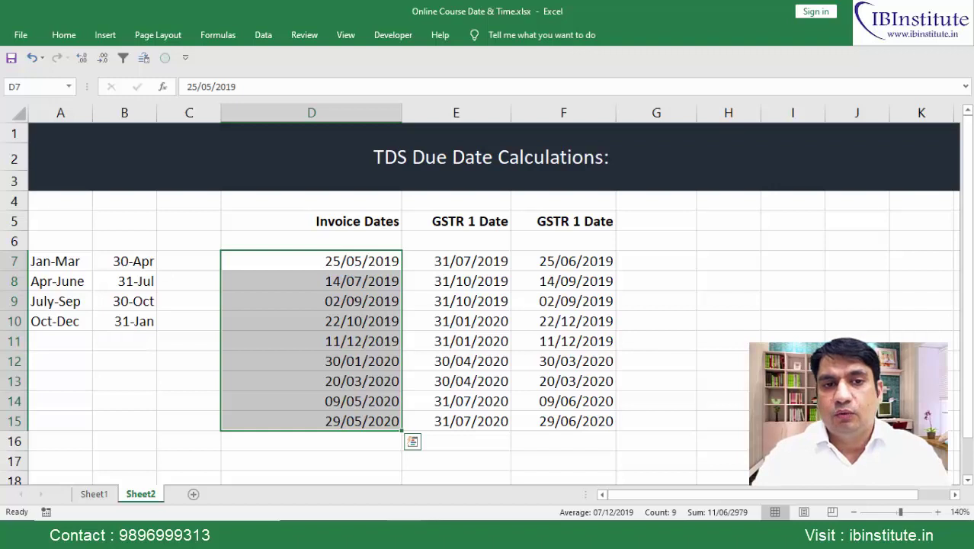
{"action": "key", "text": "Right"}
{"action": "key", "text": "Right"}
{"action": "key", "text": "ctrl+shift+Down"}
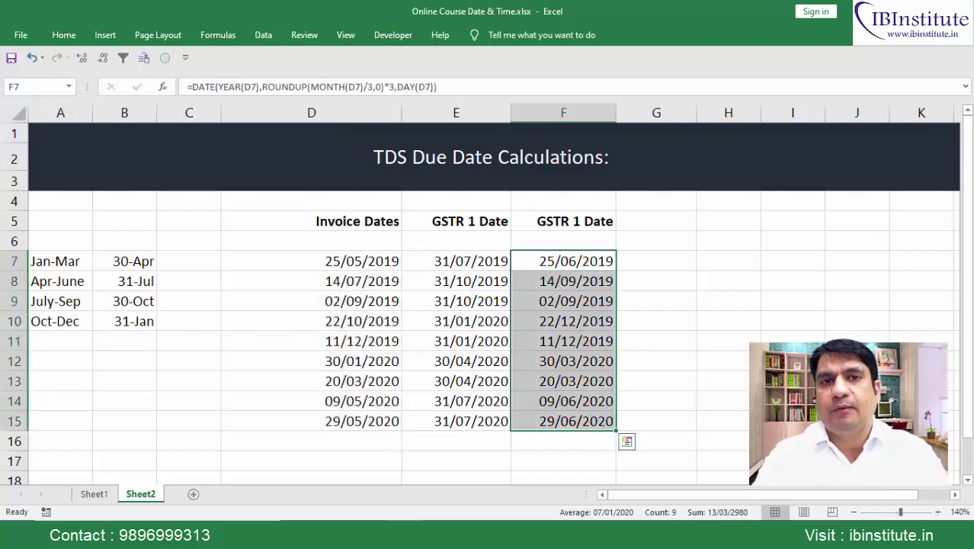
{"action": "key", "text": "Left"}
{"action": "key", "text": "Left"}
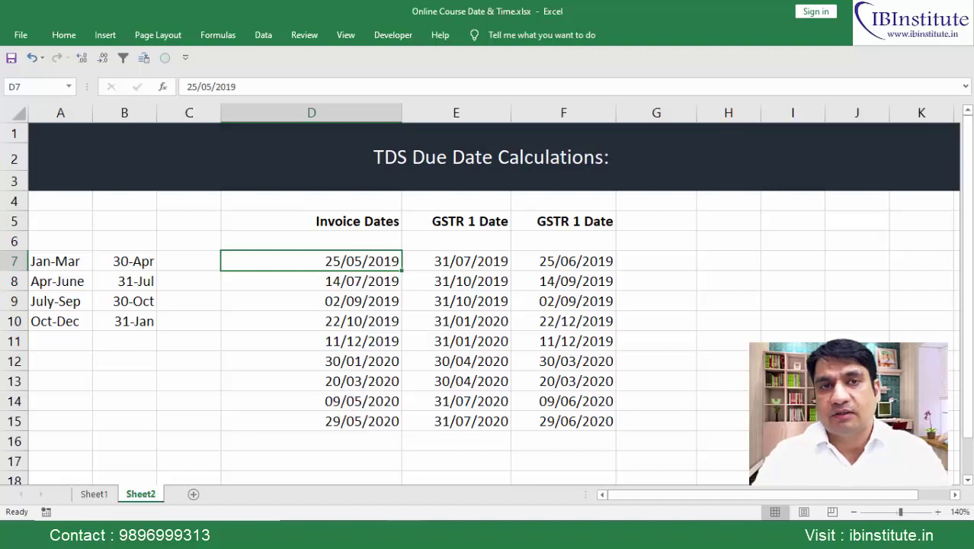
{"action": "key", "text": "Right"}
{"action": "key", "text": "Right"}
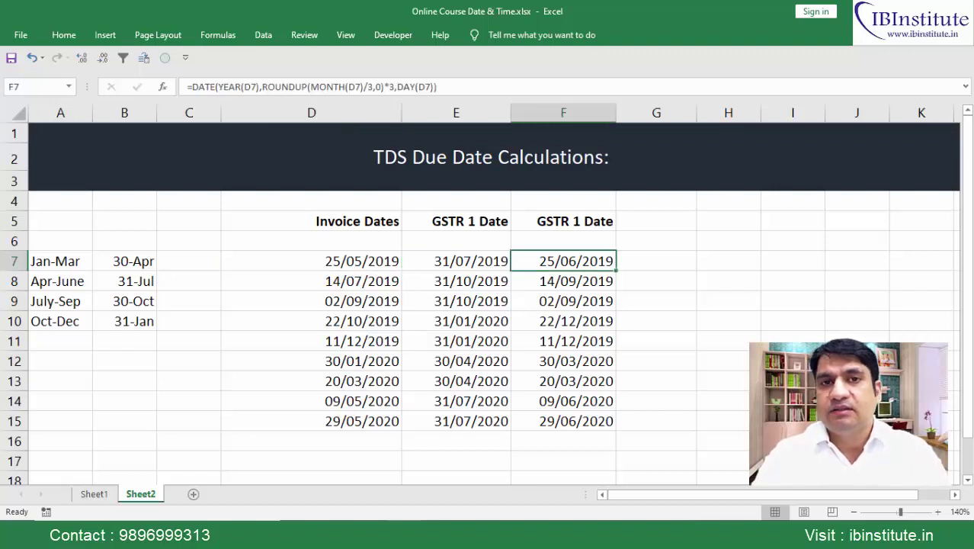
{"action": "key", "text": "Left"}
{"action": "key", "text": "Left"}
{"action": "key", "text": "Down"}
{"action": "key", "text": "Down"}
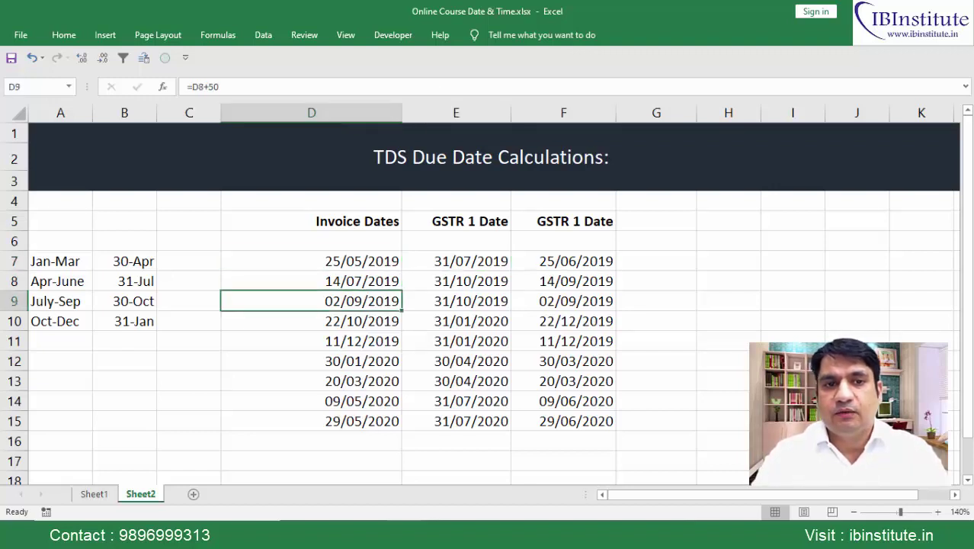
{"action": "key", "text": "Down"}
{"action": "key", "text": "Down"}
{"action": "key", "text": "Down"}
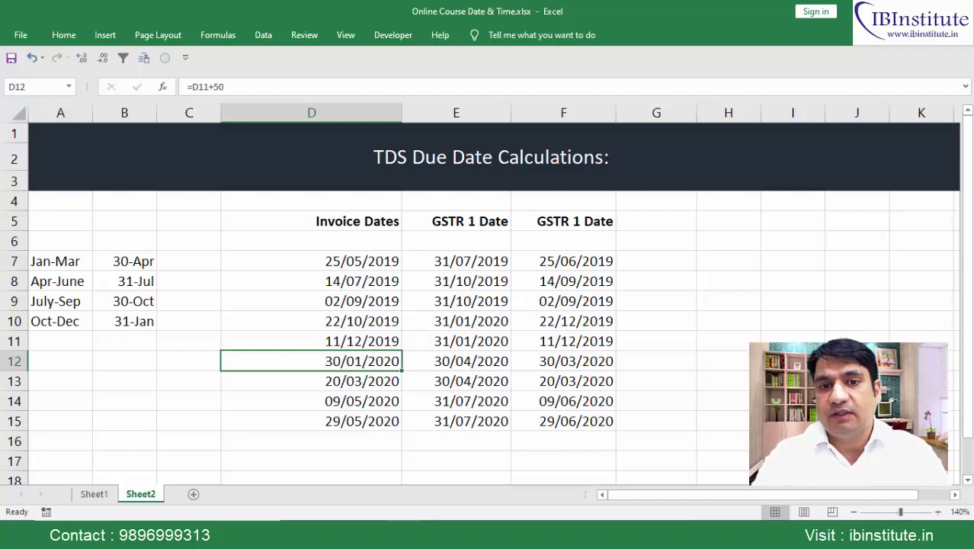
{"action": "key", "text": "Right"}
{"action": "key", "text": "Right"}
{"action": "key", "text": "ctrl+Up"}
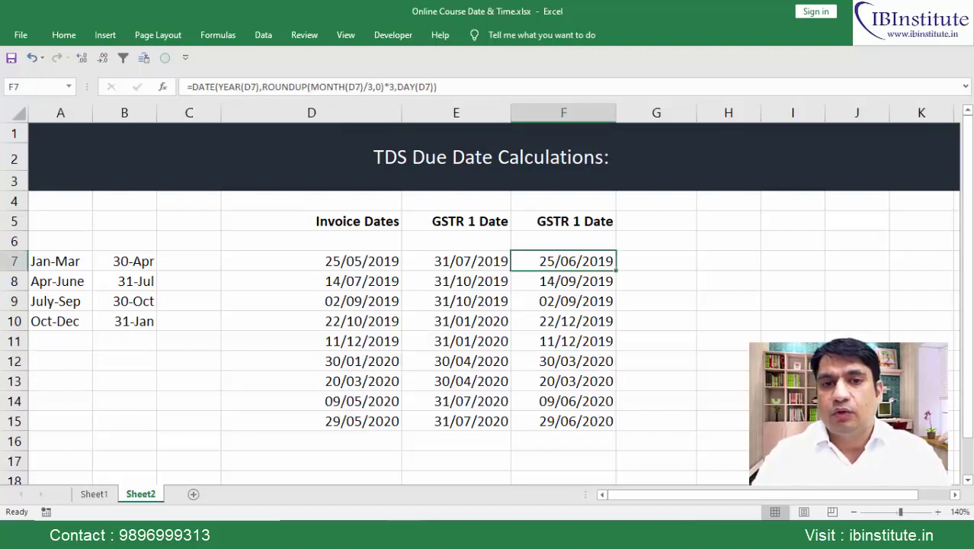
{"action": "key", "text": "ctrl+shift+Down"}
{"action": "key", "text": "ctrl+shift+Up"}
Wrap the DATE formula in F7 in EOMONTH with a months argument of 1, and fill it down to F15
{"action": "key", "text": "F2"}
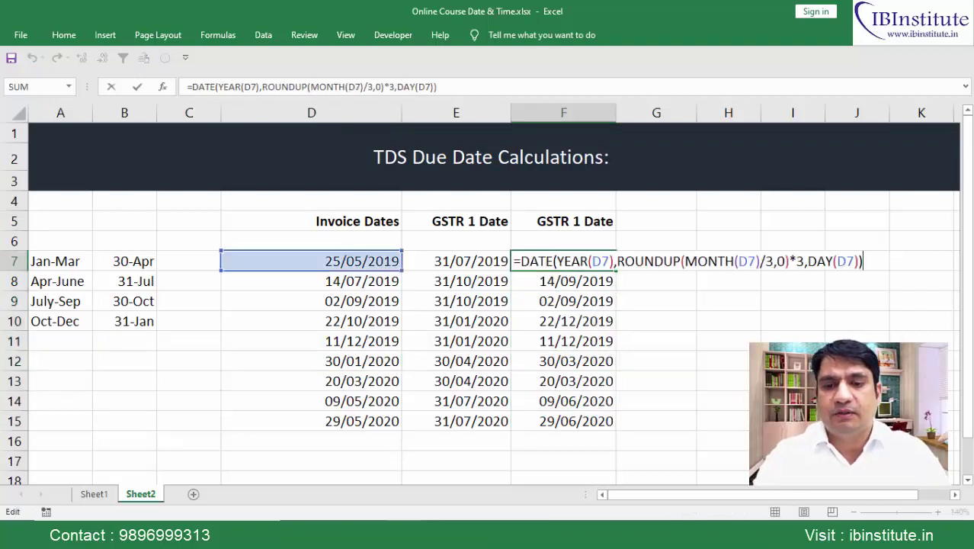
{"action": "key", "text": "Home"}
{"action": "key", "text": "Right"}
{"action": "type", "text": "eom"}
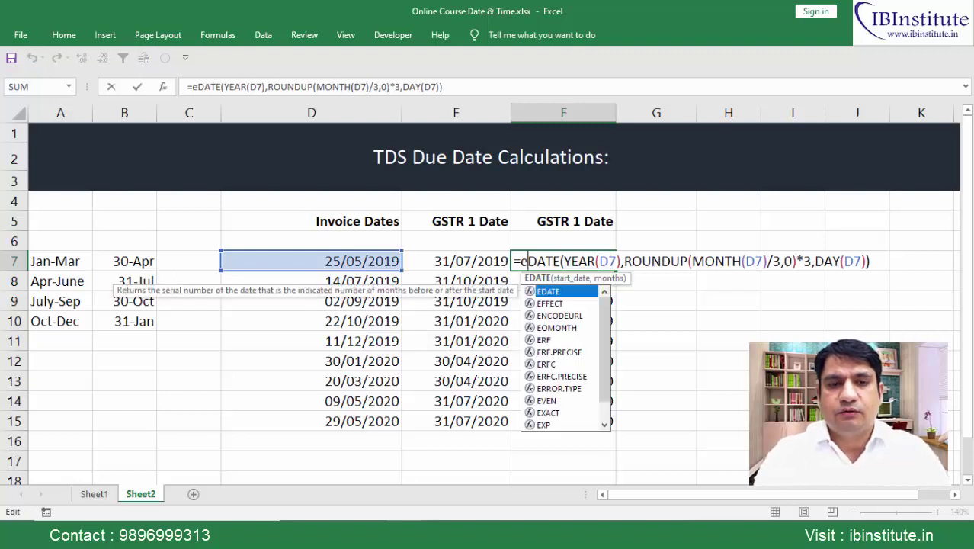
{"action": "key", "text": "Tab"}
{"action": "key", "text": "End"}
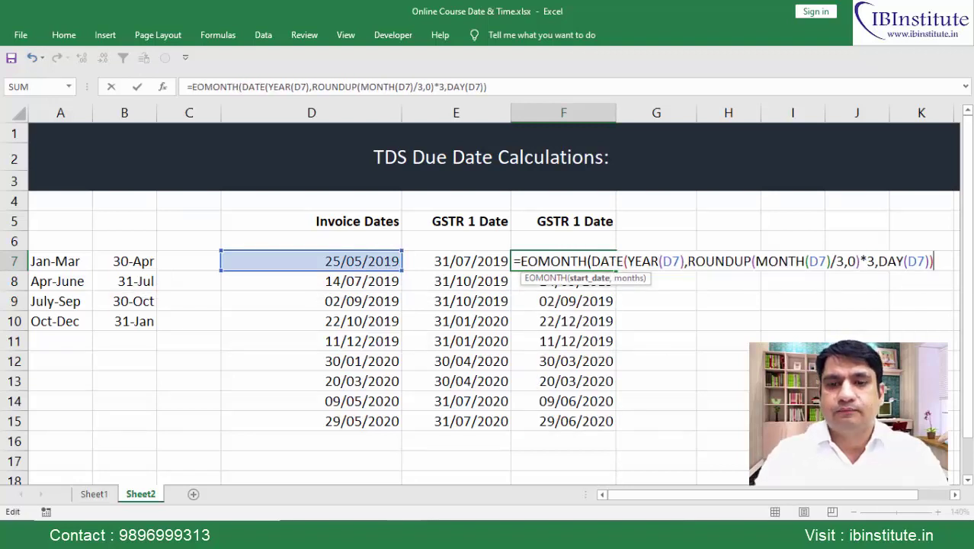
{"action": "type", "text": ","}
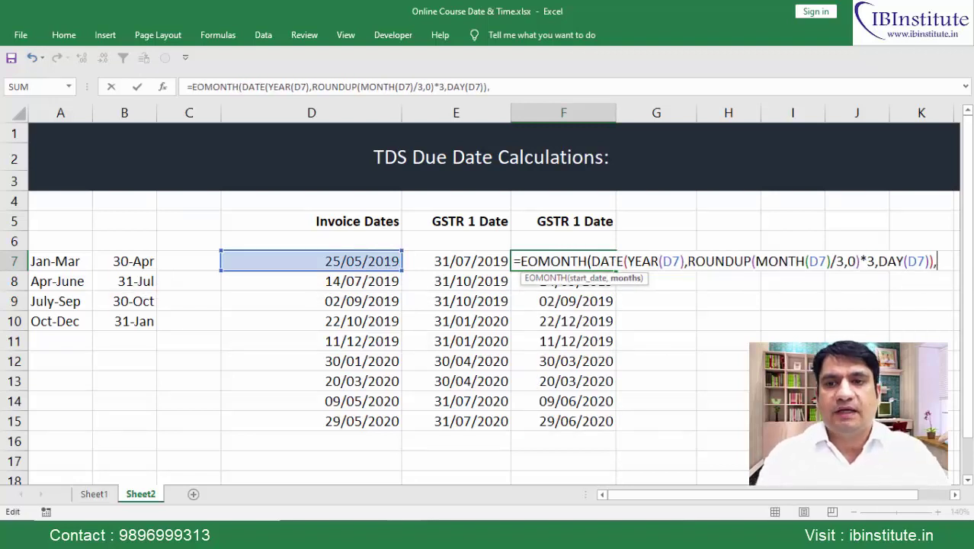
{"action": "type", "text": "1"}
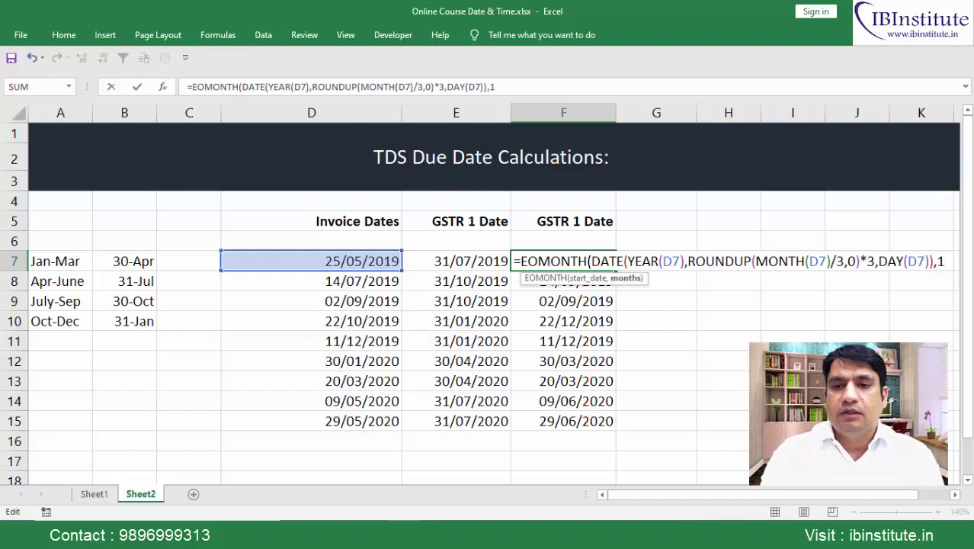
{"action": "left_click", "coordinate": [955, 495]}
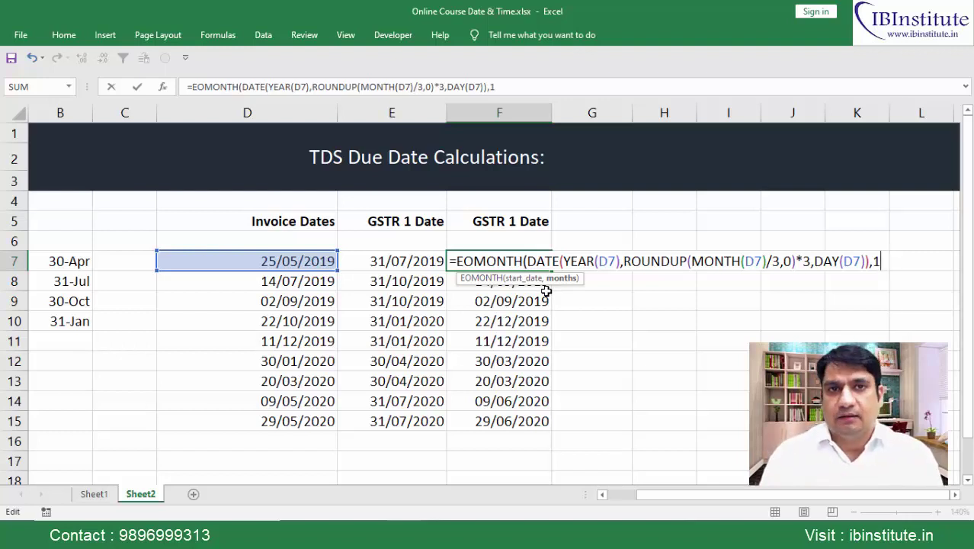
{"action": "type", "text": ")"}
{"action": "key", "text": "ctrl+Return"}
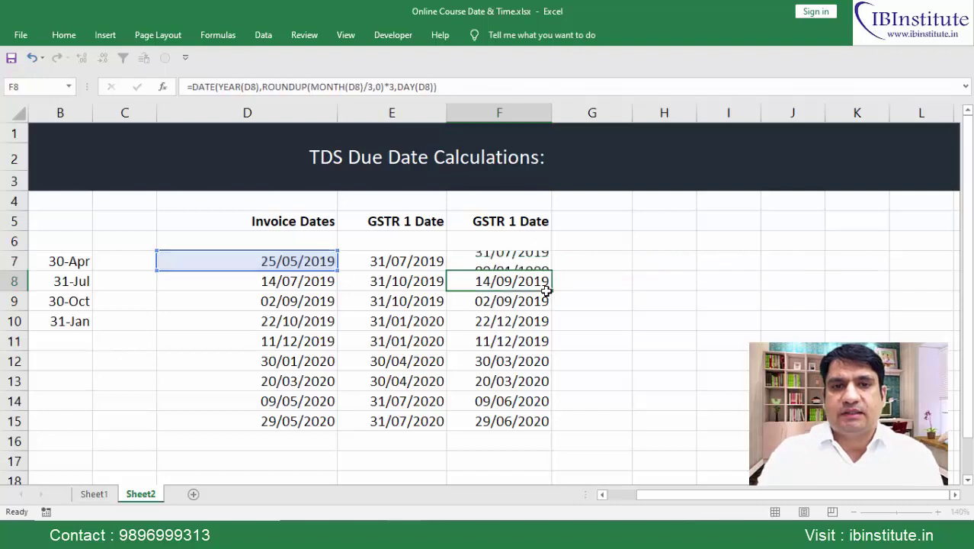
{"action": "double_click", "coordinate": [550, 271]}
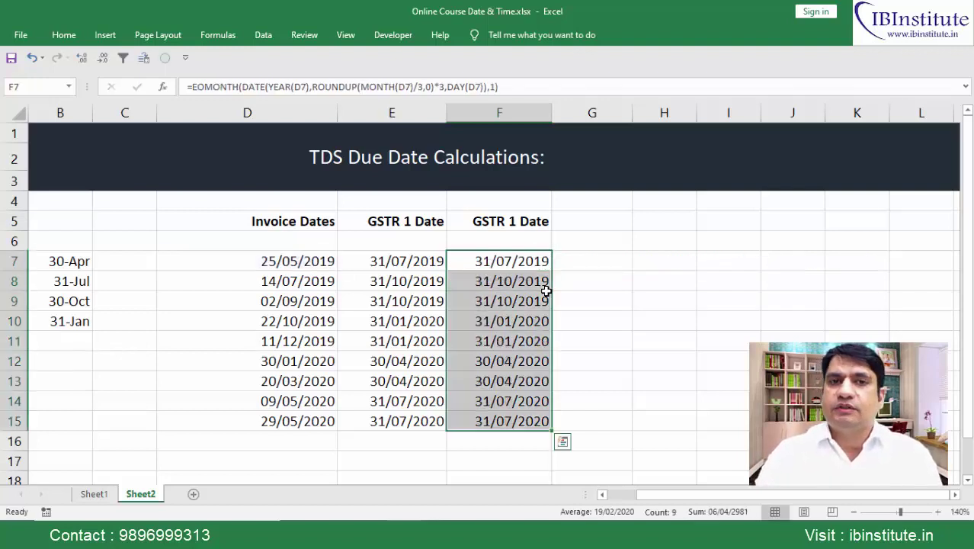
Enter the formula =E7=F7 in G7 to test whether the two GSTR 1 dates match
{"action": "key", "text": "Left"}
{"action": "key", "text": "Left"}
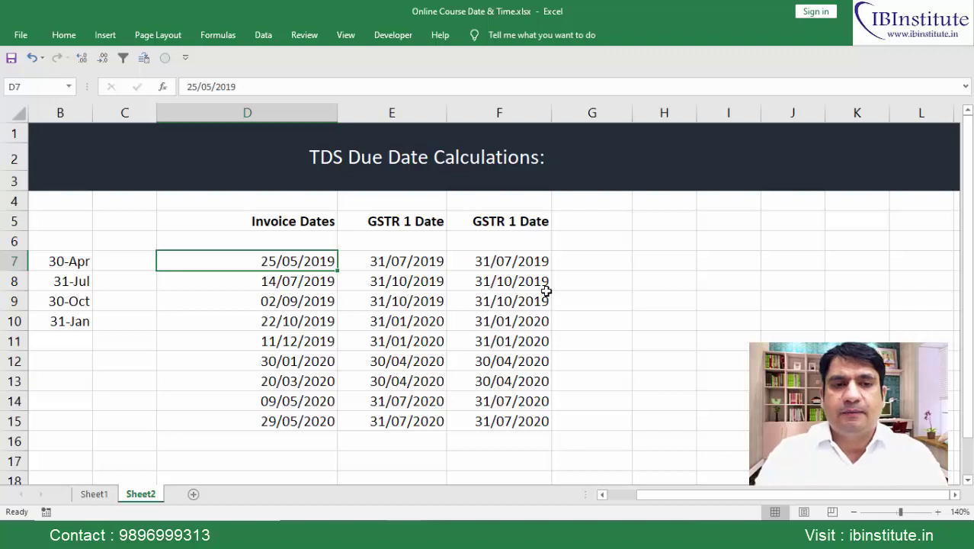
{"action": "key", "text": "ctrl+shift+Down"}
{"action": "key", "text": "Right"}
{"action": "key", "text": "ctrl+shift+Down"}
{"action": "key", "text": "shift+Right"}
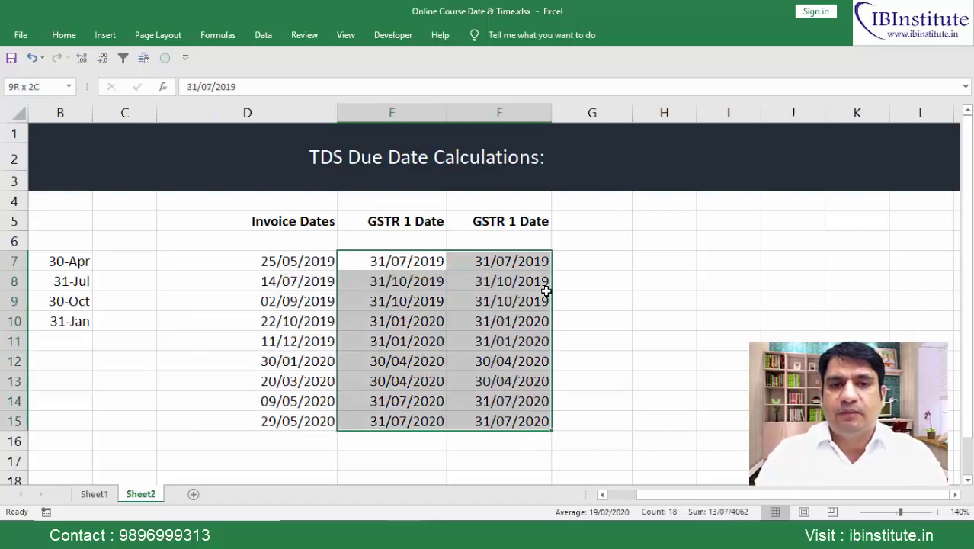
{"action": "key", "text": "Right"}
{"action": "key", "text": "Right"}
{"action": "type", "text": "="}
{"action": "key", "text": "Left"}
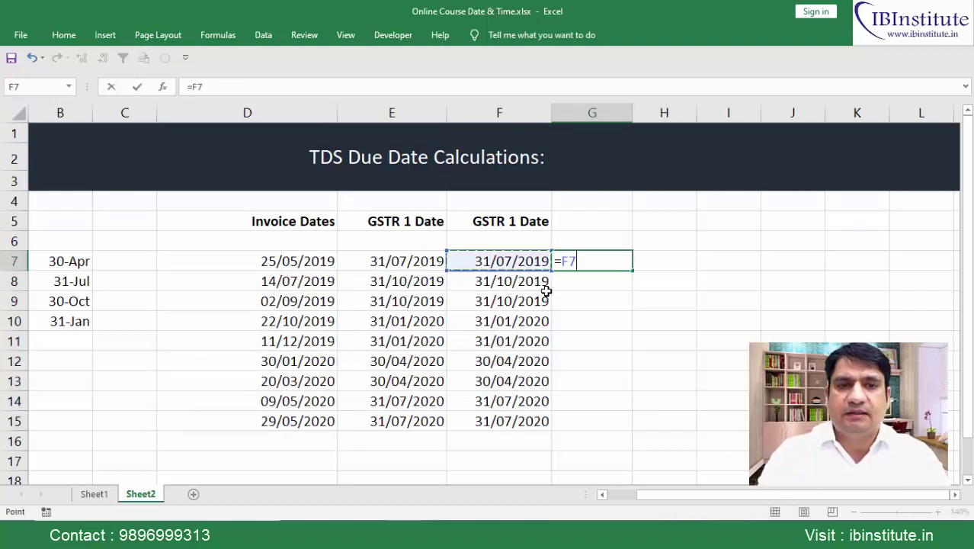
{"action": "key", "text": "Left"}
{"action": "type", "text": "="}
{"action": "key", "text": "Left"}
{"action": "key", "text": "ctrl+Return"}
Fill the match test from G7 down to G15 to check every row, and clear G7:G15 again
{"action": "key", "text": "shift+Down"}
{"action": "key", "text": "shift+Down"}
{"action": "key", "text": "shift+Down"}
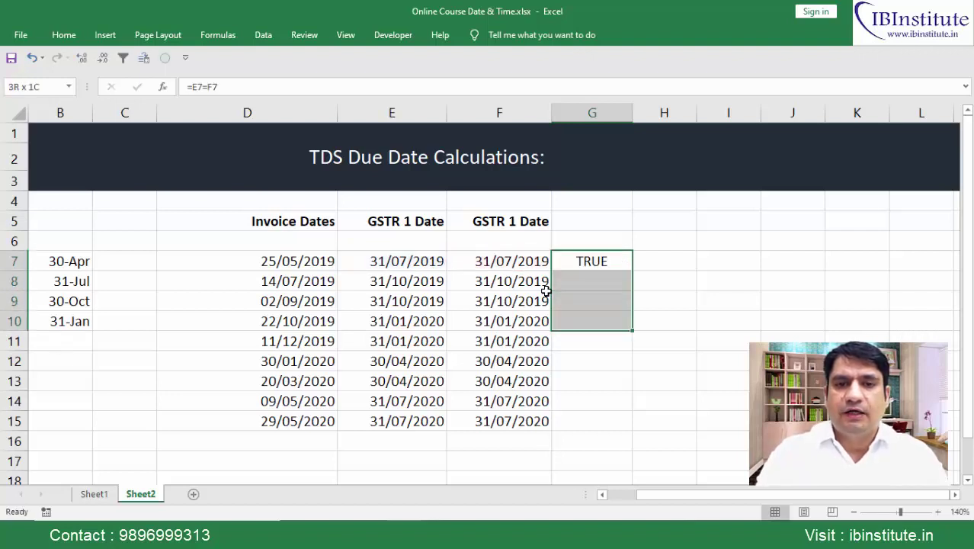
{"action": "key", "text": "shift+Down"}
{"action": "key", "text": "shift+Down"}
{"action": "key", "text": "shift+Down"}
{"action": "key", "text": "shift+Down"}
{"action": "key", "text": "shift+Down"}
{"action": "key", "text": "ctrl+d"}
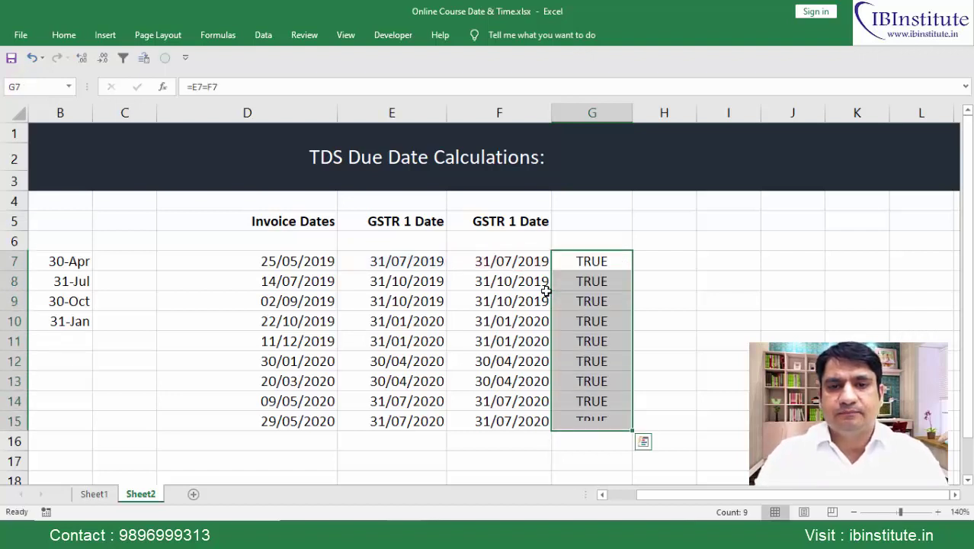
{"action": "key", "text": "Delete"}
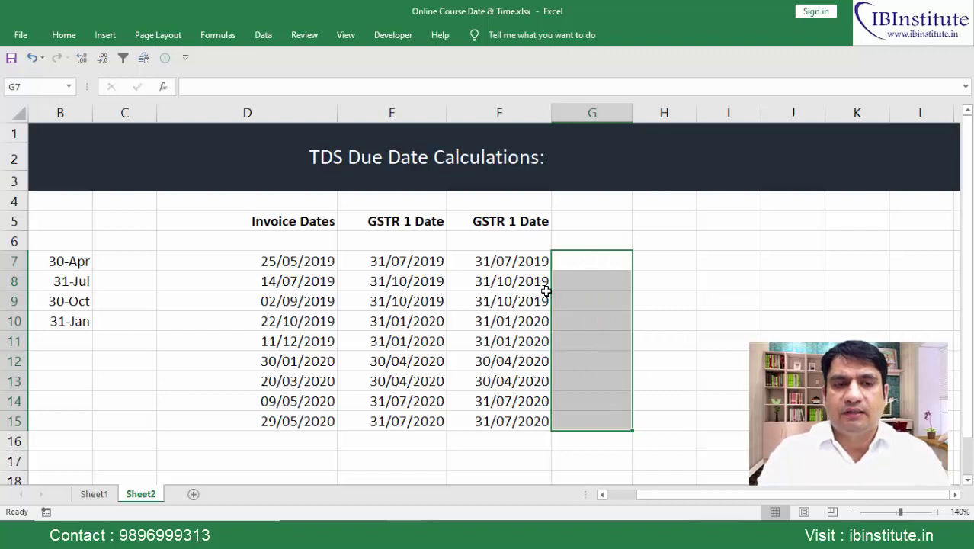
Check the invoice date in D10 against the Oct-Dec quarter and its due date in A10:B10 and the calculated date in F10
{"action": "key", "text": "Left"}
{"action": "key", "text": "Left"}
{"action": "key", "text": "Left"}
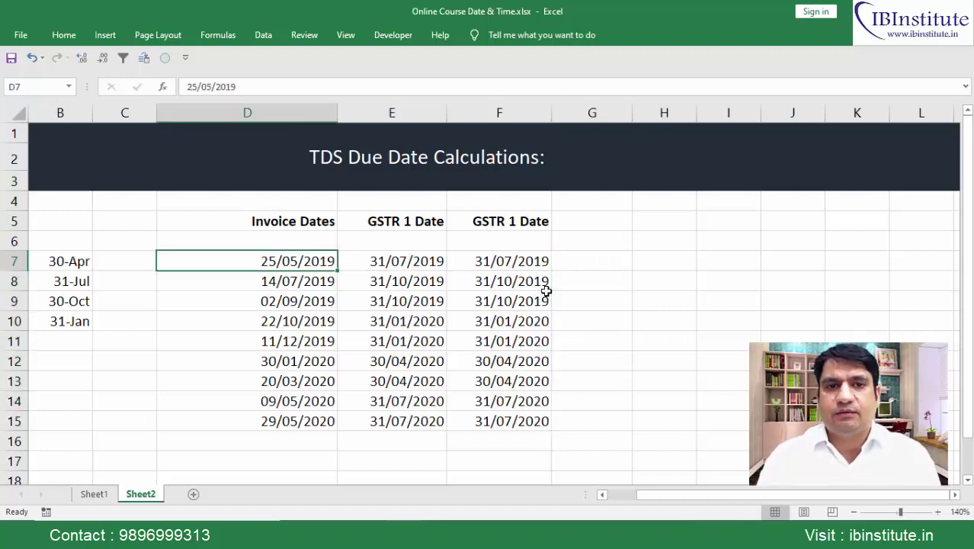
{"action": "key", "text": "Left"}
{"action": "key", "text": "Left"}
{"action": "key", "text": "Left"}
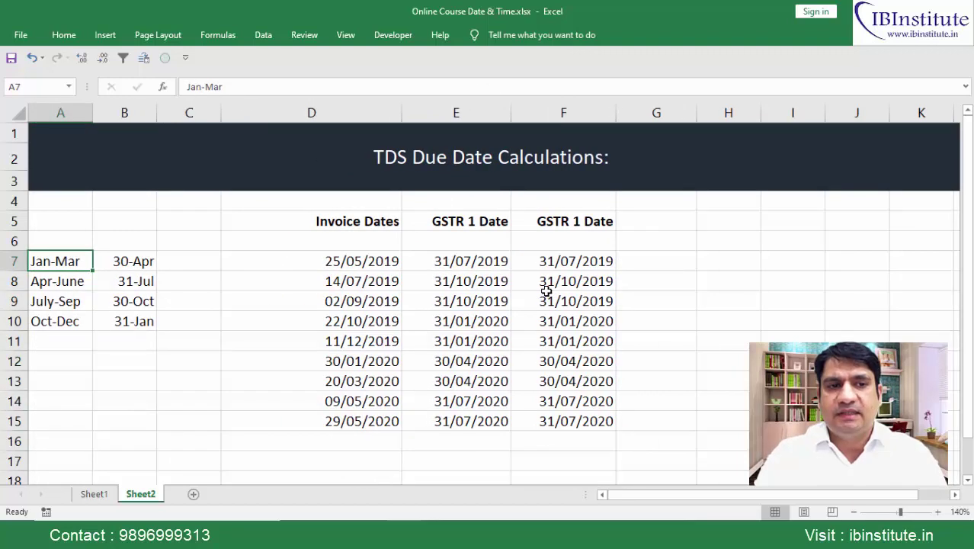
{"action": "key", "text": "ctrl+a"}
{"action": "key", "text": "Right"}
{"action": "key", "text": "Right"}
{"action": "key", "text": "Right"}
{"action": "key", "text": "Down"}
{"action": "key", "text": "Down"}
{"action": "key", "text": "Down"}
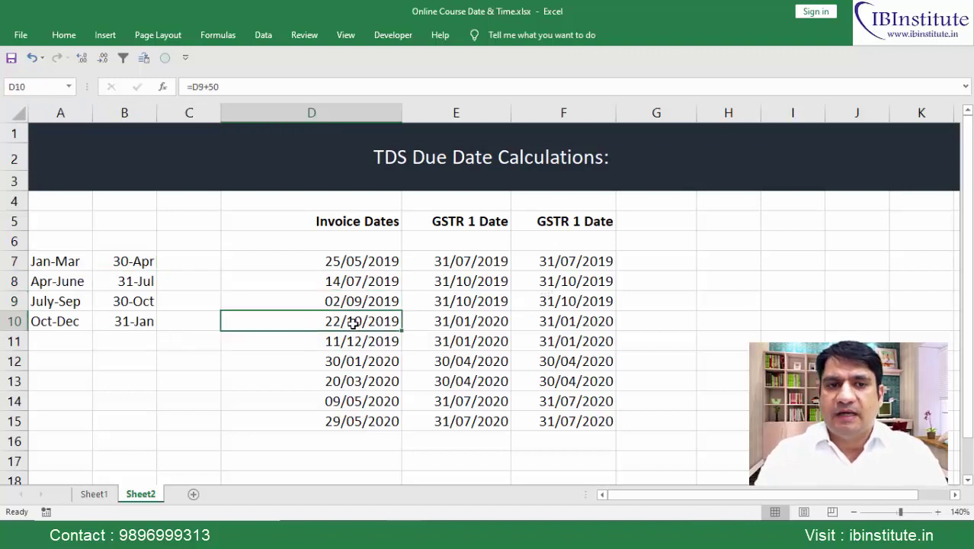
{"action": "left_click", "coordinate": [55, 322]}
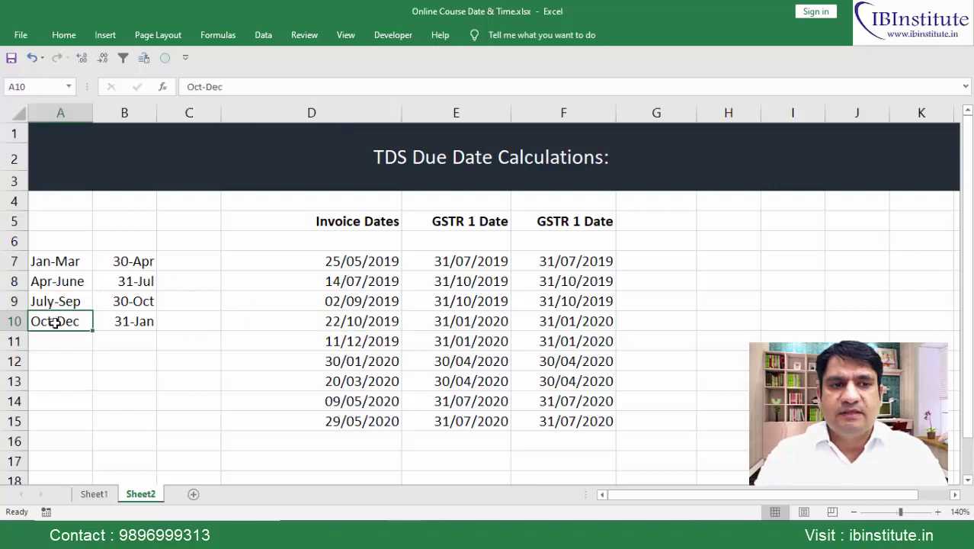
{"action": "left_click", "coordinate": [134, 324]}
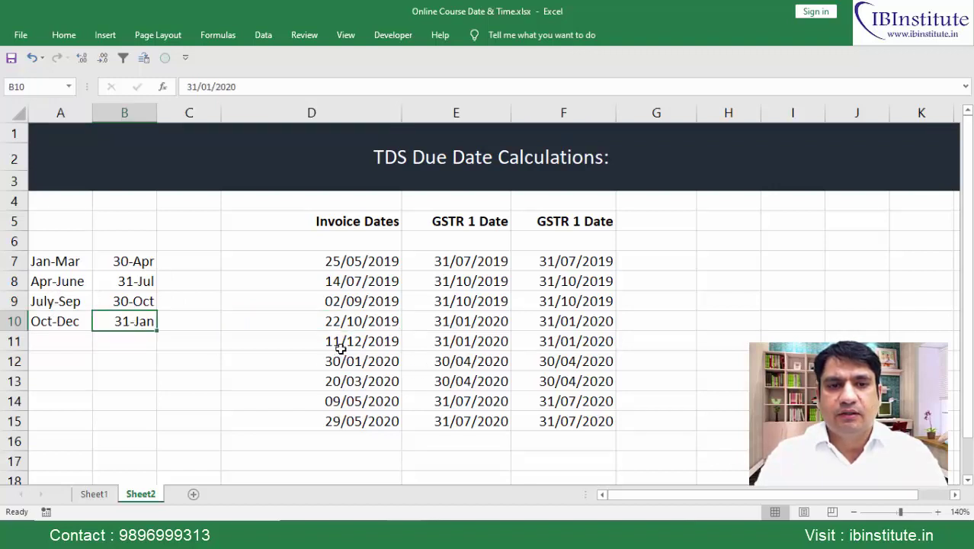
{"action": "left_click", "coordinate": [573, 323]}
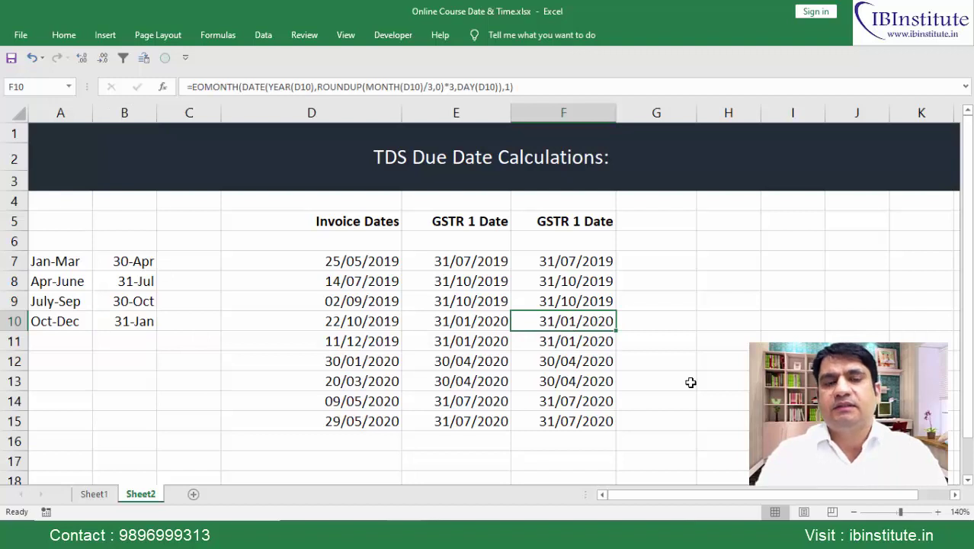
Check the invoice date in D13 against the Jan-Mar entry in A7:B7 and F13, and compare the due dates across E7:F15
{"action": "left_click", "coordinate": [360, 381]}
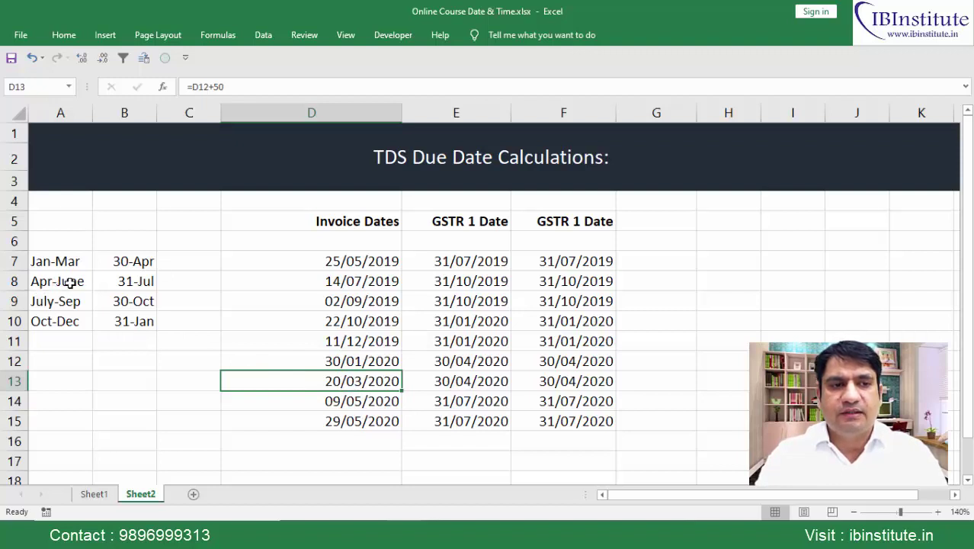
{"action": "left_click", "coordinate": [50, 261]}
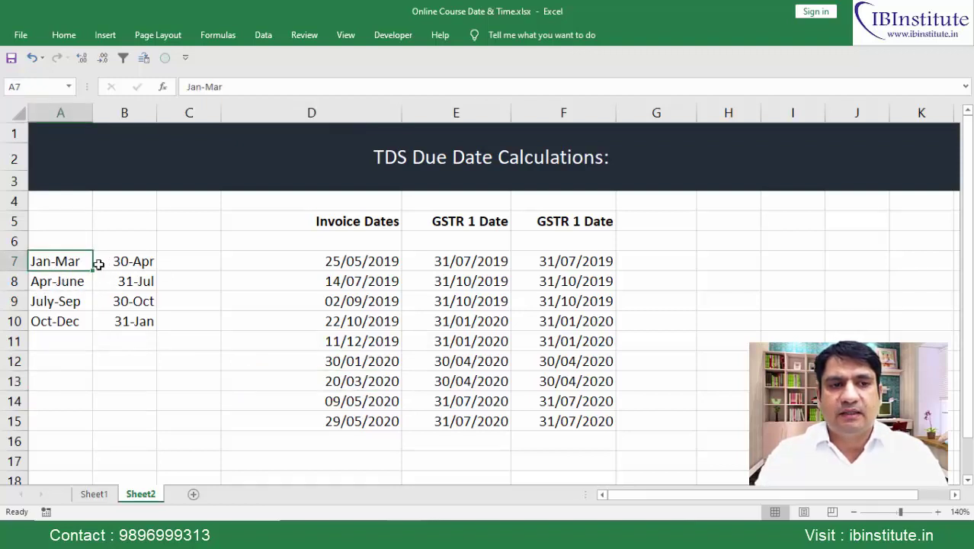
{"action": "left_click", "coordinate": [131, 262]}
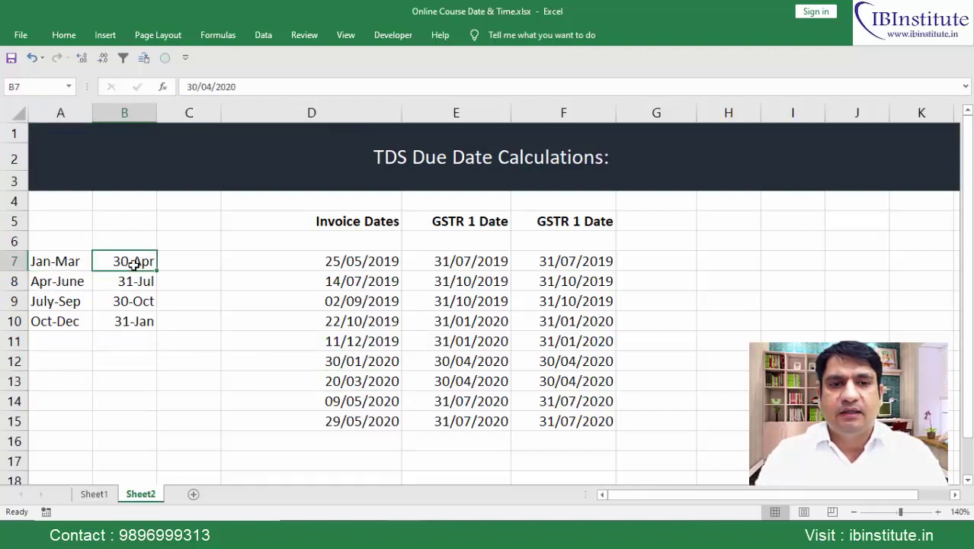
{"action": "left_click", "coordinate": [369, 376]}
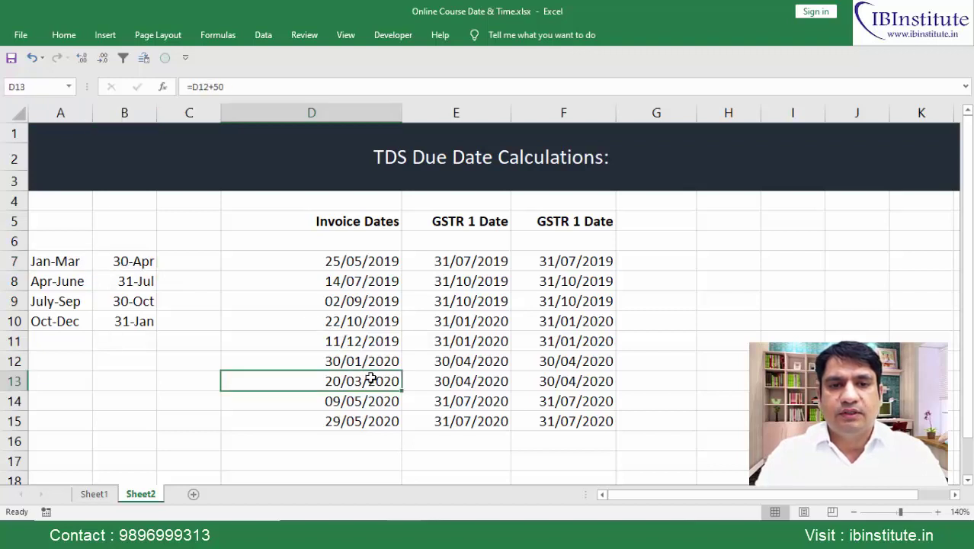
{"action": "left_click", "coordinate": [560, 381]}
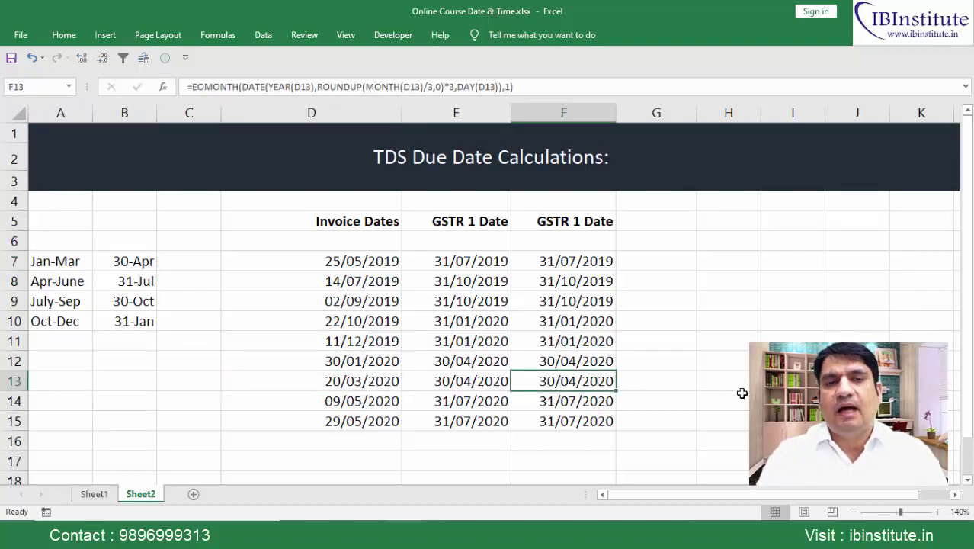
{"action": "key", "text": "ctrl+Up"}
{"action": "key", "text": "ctrl+shift+Down"}
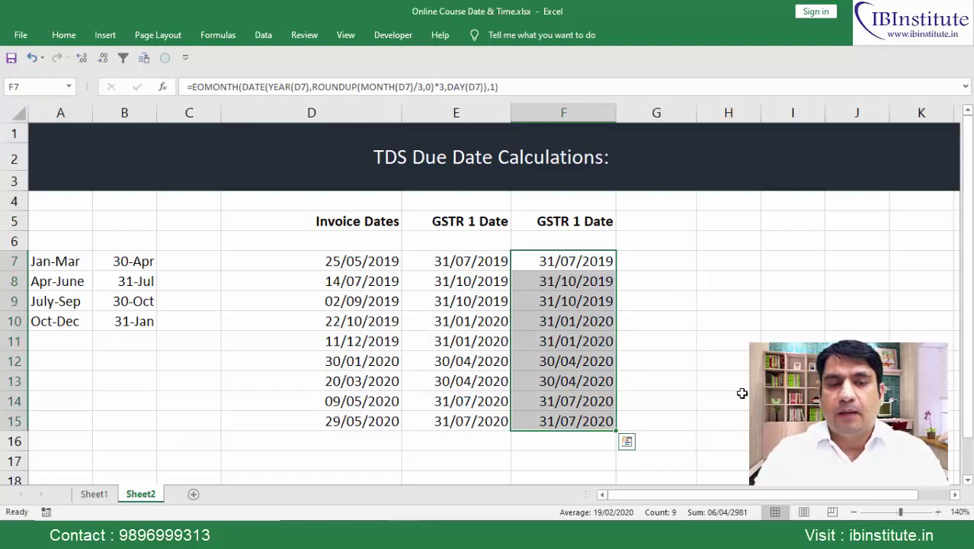
{"action": "key", "text": "Left"}
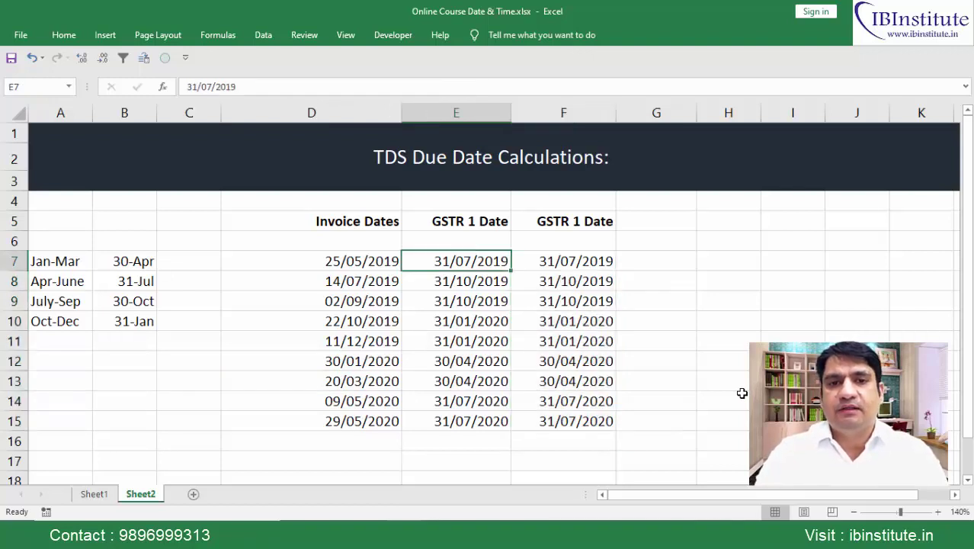
{"action": "key", "text": "ctrl+shift+Right"}
{"action": "key", "text": "ctrl+shift+Down"}
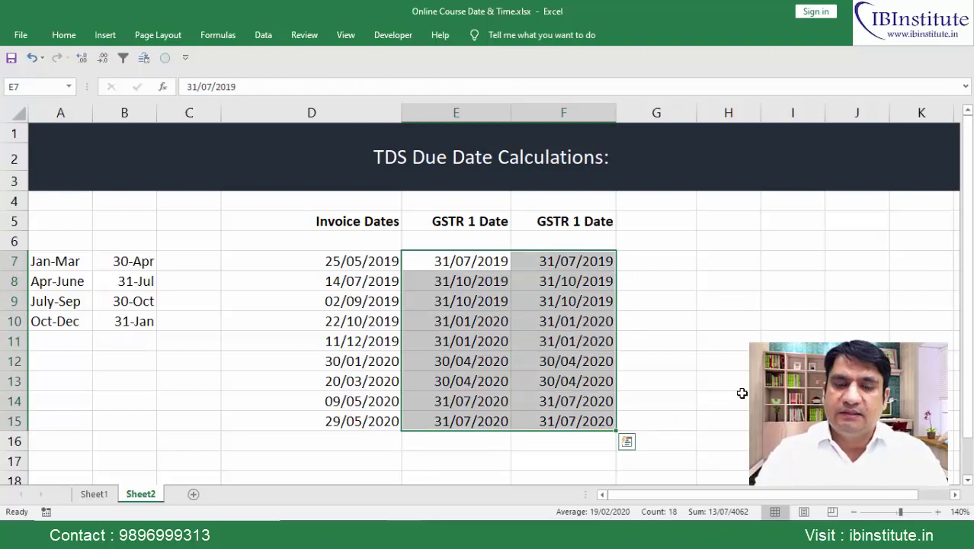
Change the day of the first invoice date in D7 so the date is 31/05/2019
{"action": "key", "text": "Left"}
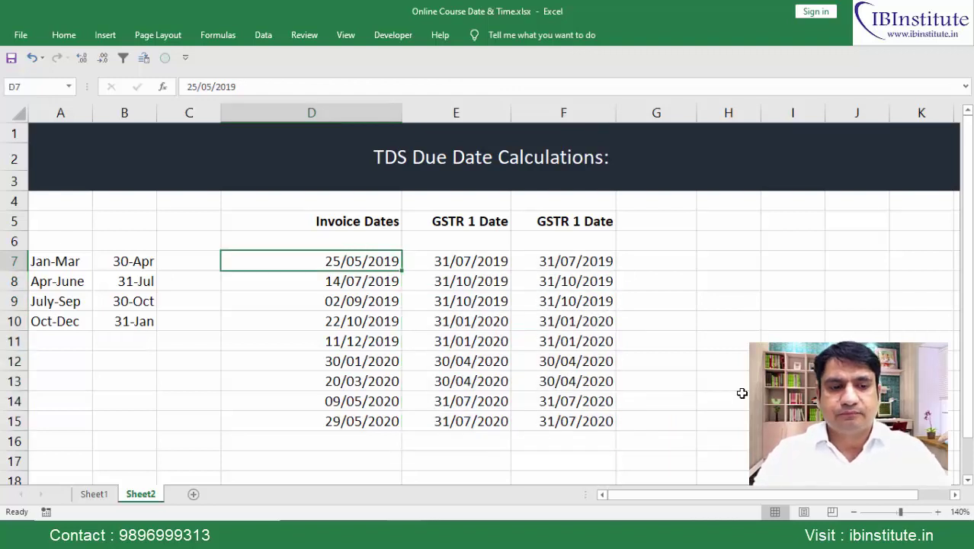
{"action": "key", "text": "F2"}
{"action": "key", "text": "Left"}
{"action": "key", "text": "Left"}
{"action": "key", "text": "Left"}
{"action": "key", "text": "Left"}
{"action": "key", "text": "Left"}
{"action": "key", "text": "Left"}
{"action": "key", "text": "Left"}
{"action": "key", "text": "Left"}
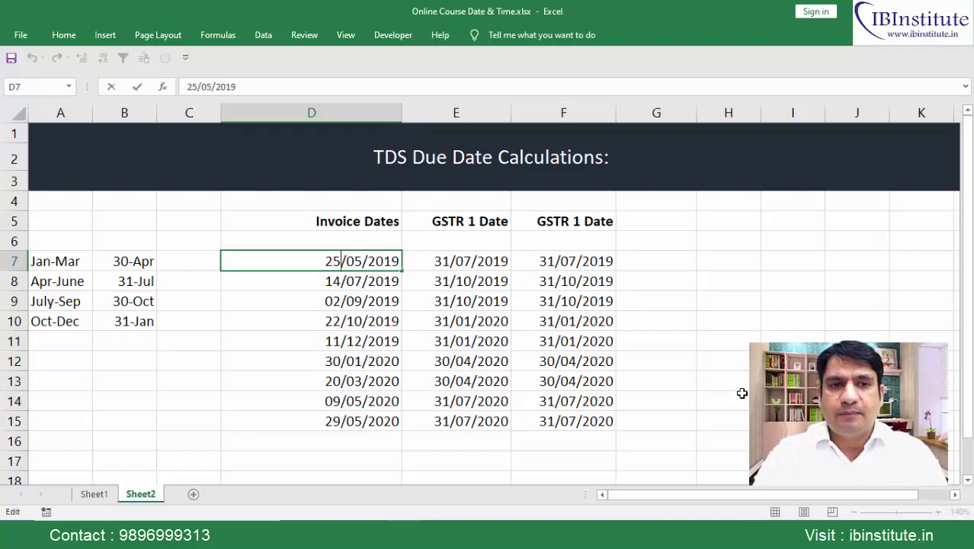
{"action": "key", "text": "shift+Home"}
{"action": "type", "text": "31"}
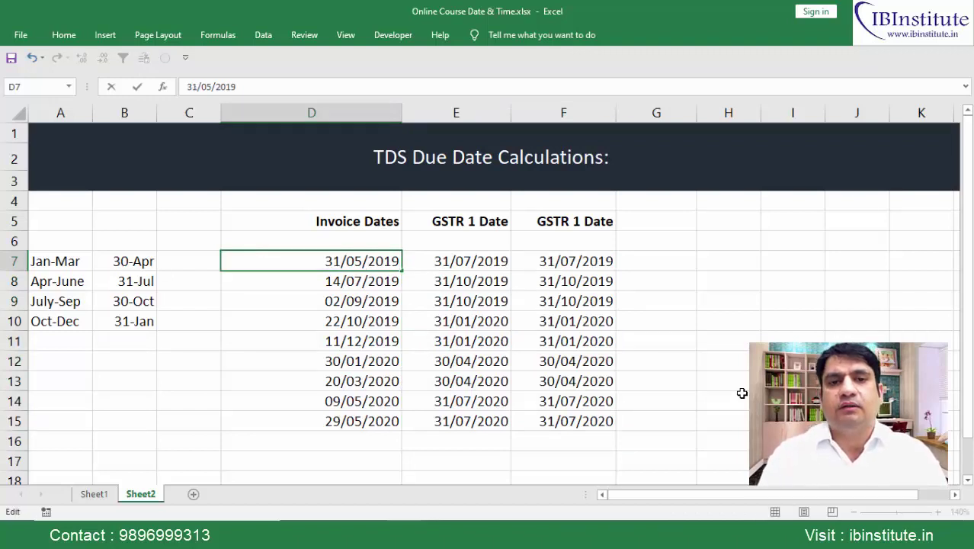
{"action": "key", "text": "Return"}
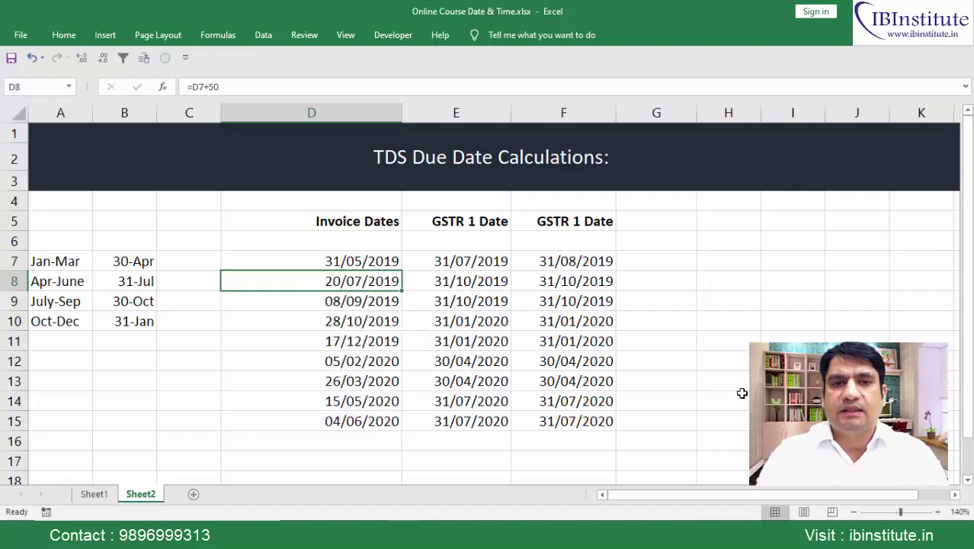
Check the due dates in E7 and F7 against the month-end invoice date in D7
{"action": "key", "text": "Up"}
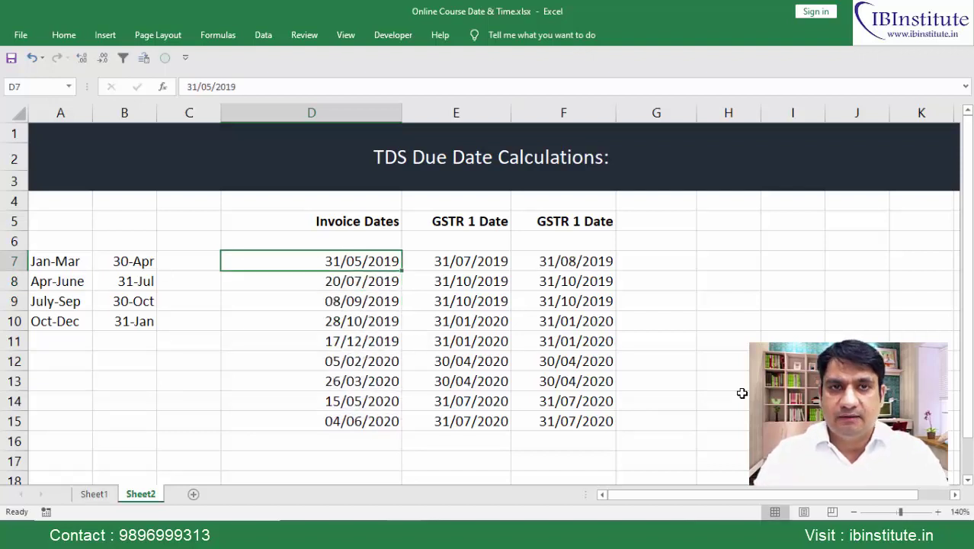
{"action": "key", "text": "Right"}
{"action": "key", "text": "Right"}
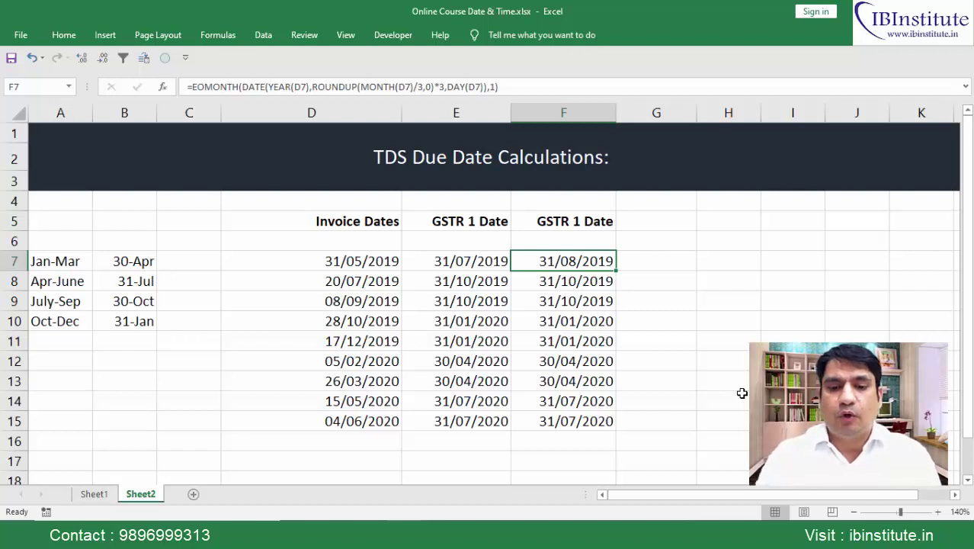
{"action": "key", "text": "Left"}
{"action": "key", "text": "Right"}
Change the day argument of the DATE function in the F7 formula to DAY(D7)-3
{"action": "key", "text": "F2"}
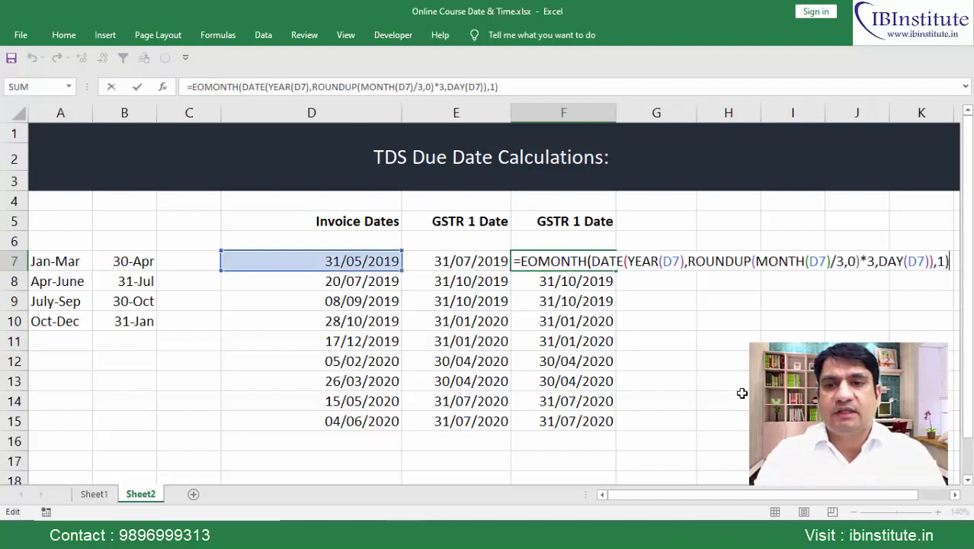
{"action": "key", "text": "Left"}
{"action": "key", "text": "Left"}
{"action": "key", "text": "Left"}
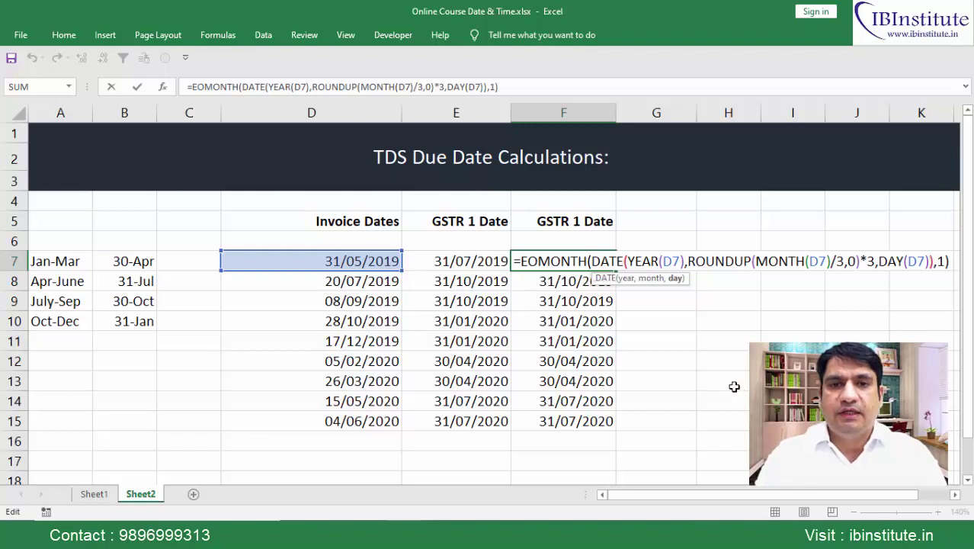
{"action": "left_click_drag", "start_coordinate": [600, 262], "coordinate": [808, 263]}
{"action": "left_click", "coordinate": [956, 496]}
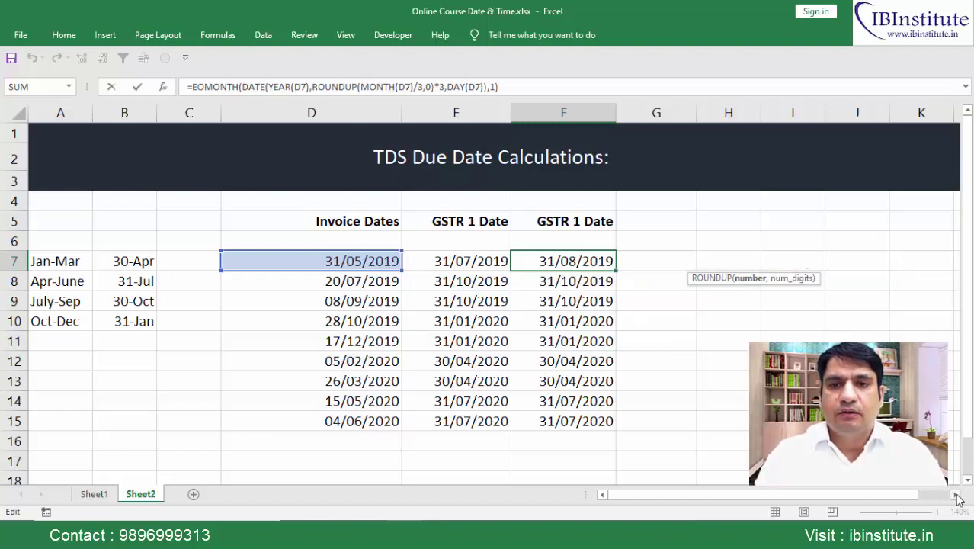
{"action": "key", "text": "Right"}
{"action": "key", "text": "Right"}
{"action": "key", "text": "Right"}
{"action": "key", "text": "Right"}
{"action": "key", "text": "Right"}
{"action": "key", "text": "Right"}
{"action": "key", "text": "Right"}
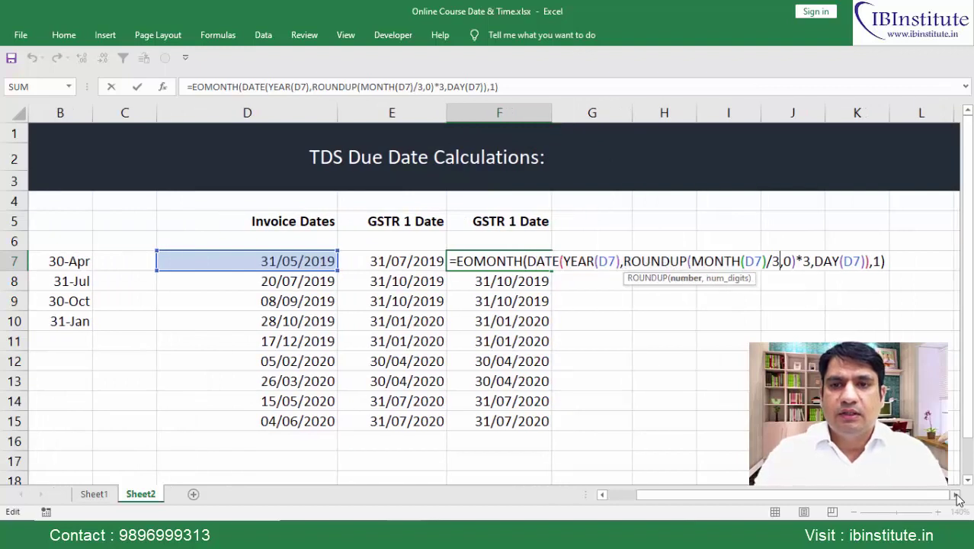
{"action": "key", "text": "Right"}
{"action": "key", "text": "Right"}
{"action": "key", "text": "Right"}
{"action": "key", "text": "Right"}
{"action": "key", "text": "Right"}
{"action": "key", "text": "Right"}
{"action": "key", "text": "Right"}
{"action": "key", "text": "Left"}
{"action": "key", "text": "shift+Right"}
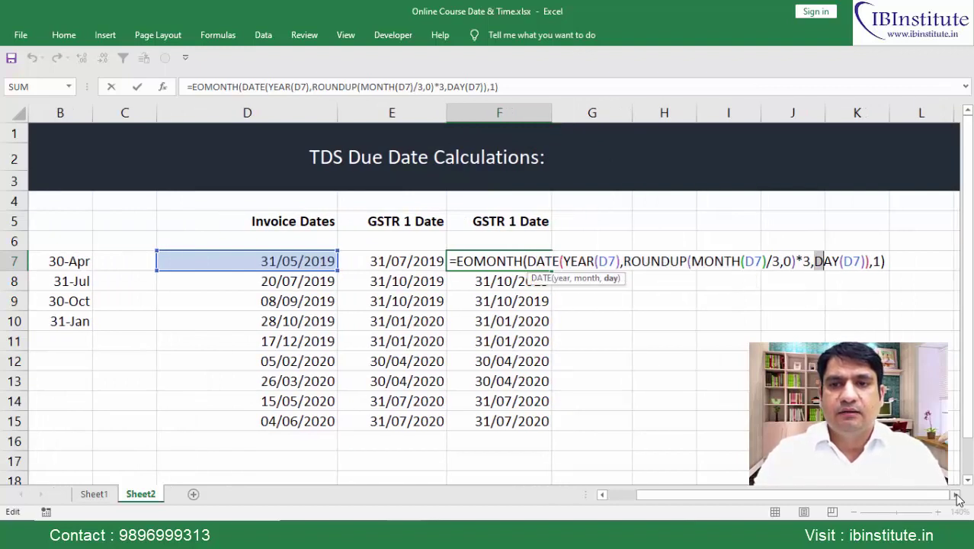
{"action": "key", "text": "shift+Right"}
{"action": "key", "text": "shift+Right"}
{"action": "key", "text": "shift+Right"}
{"action": "key", "text": "shift+Right"}
{"action": "key", "text": "shift+Right"}
{"action": "key", "text": "shift+Right"}
{"action": "key", "text": "Right"}
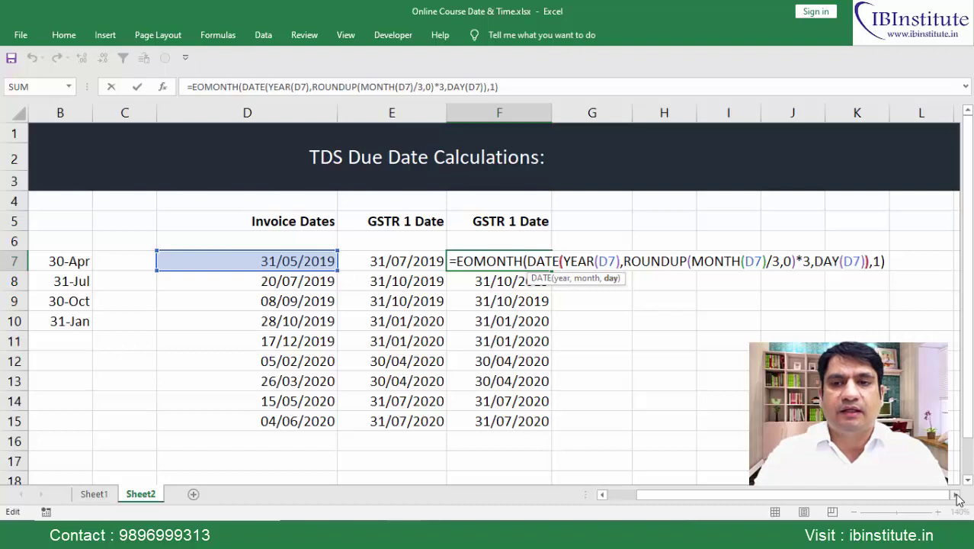
{"action": "key", "text": "Right"}
{"action": "key", "text": "Left"}
{"action": "type", "text": "-"}
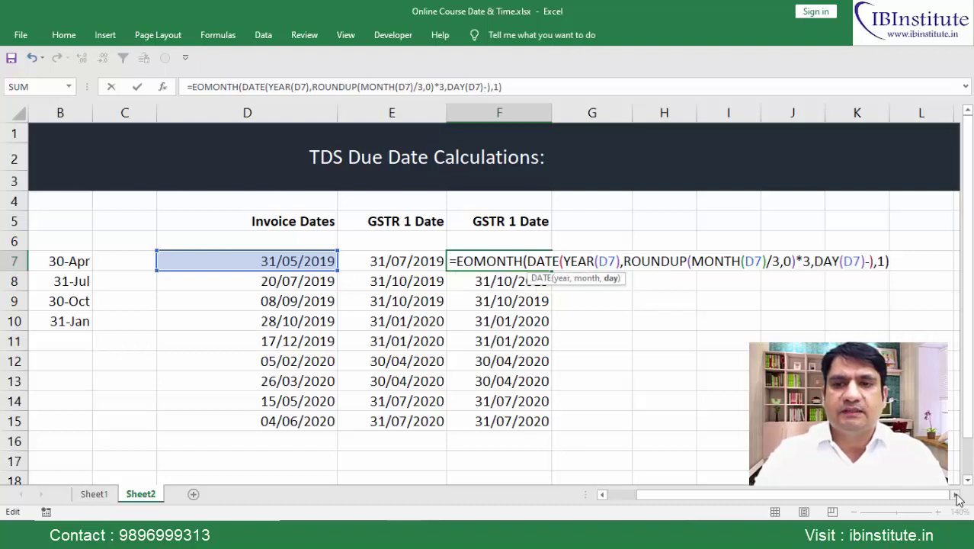
{"action": "type", "text": "3"}
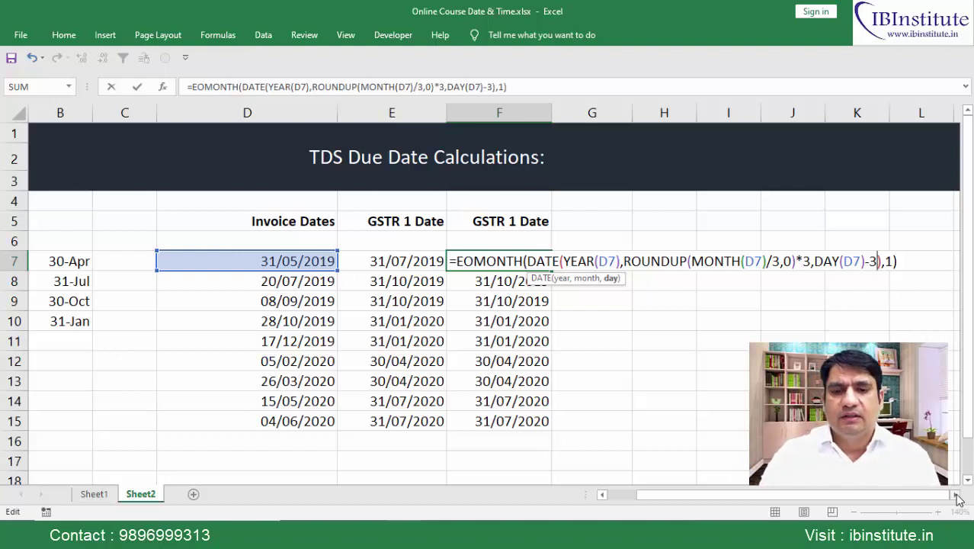
{"action": "key", "text": "Return"}
{"action": "key", "text": "Up"}
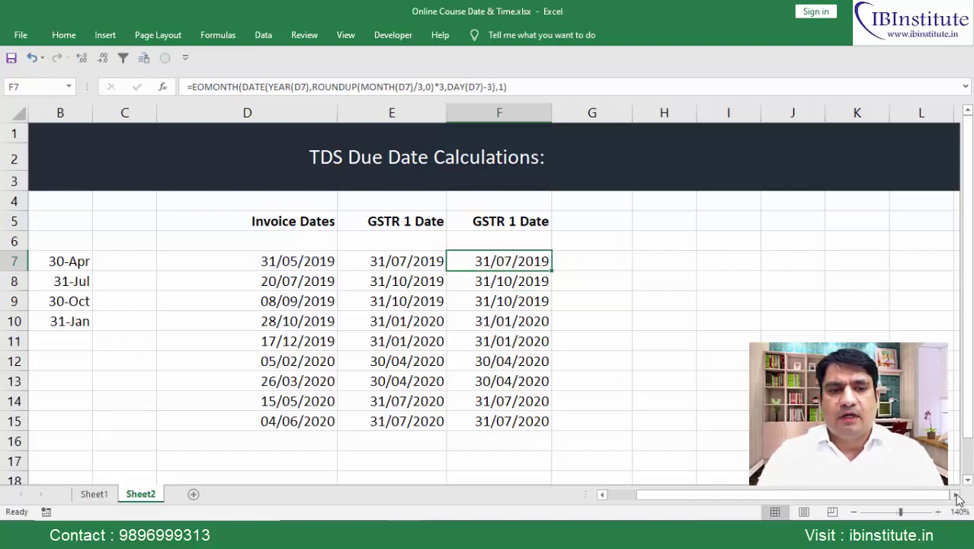
Review the calculated due dates in F7:F15 against the invoice dates in D7:D15
{"action": "key", "text": "ctrl+shift+Down"}
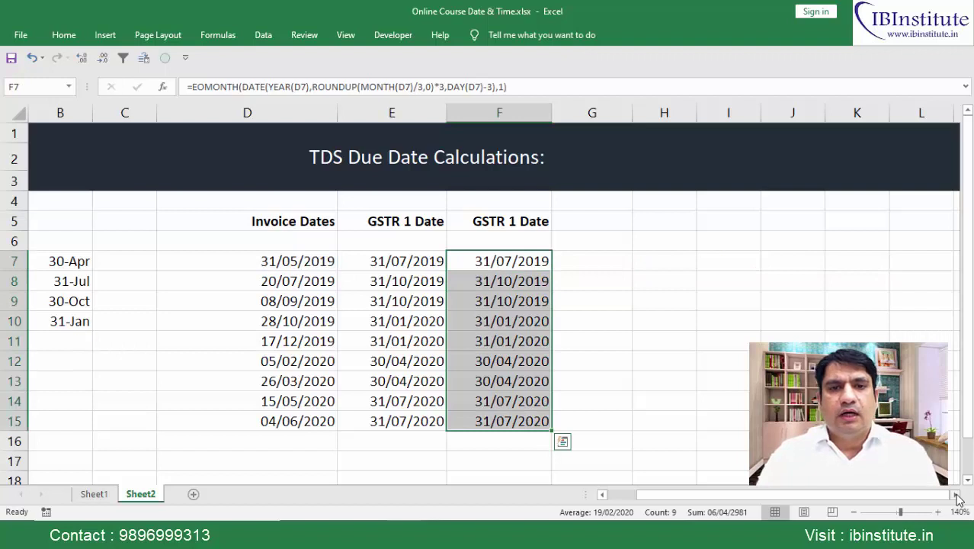
{"action": "key", "text": "Left"}
{"action": "key", "text": "Left"}
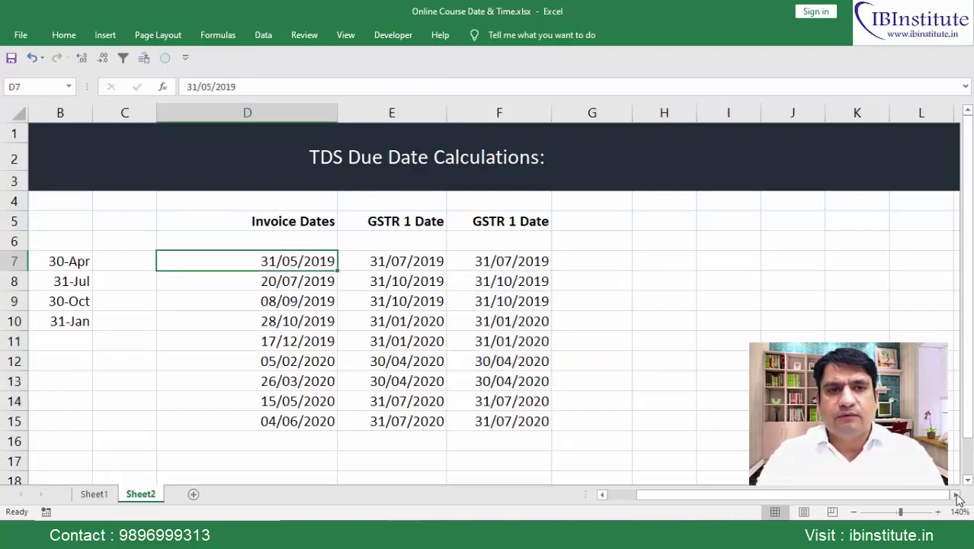
{"action": "key", "text": "ctrl+shift+Down"}
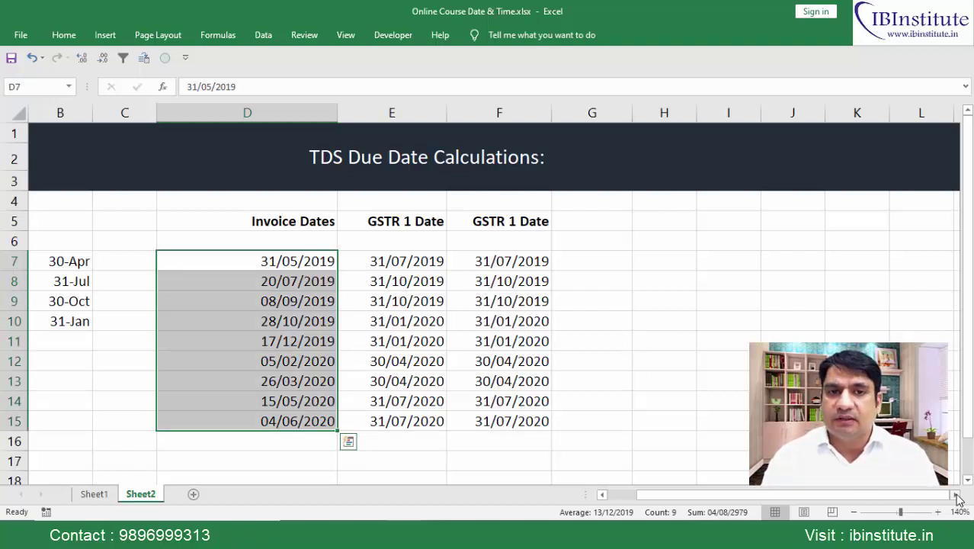
{"action": "key", "text": "Right"}
{"action": "key", "text": "Right"}
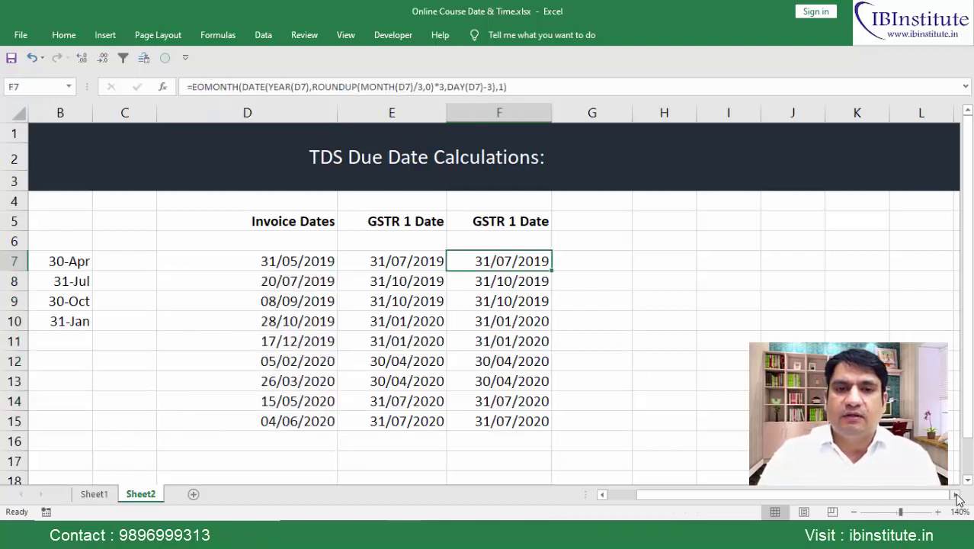
{"action": "key", "text": "ctrl+shift+Down"}
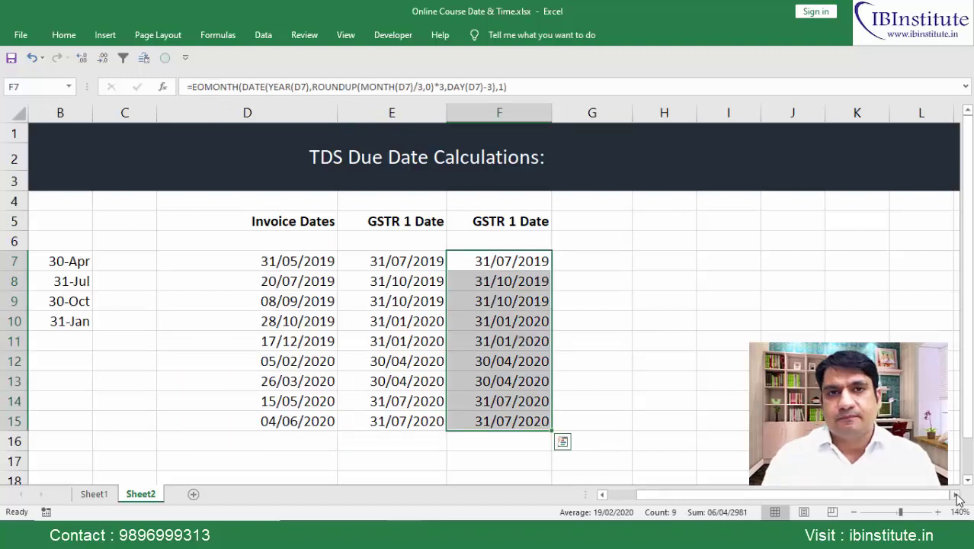